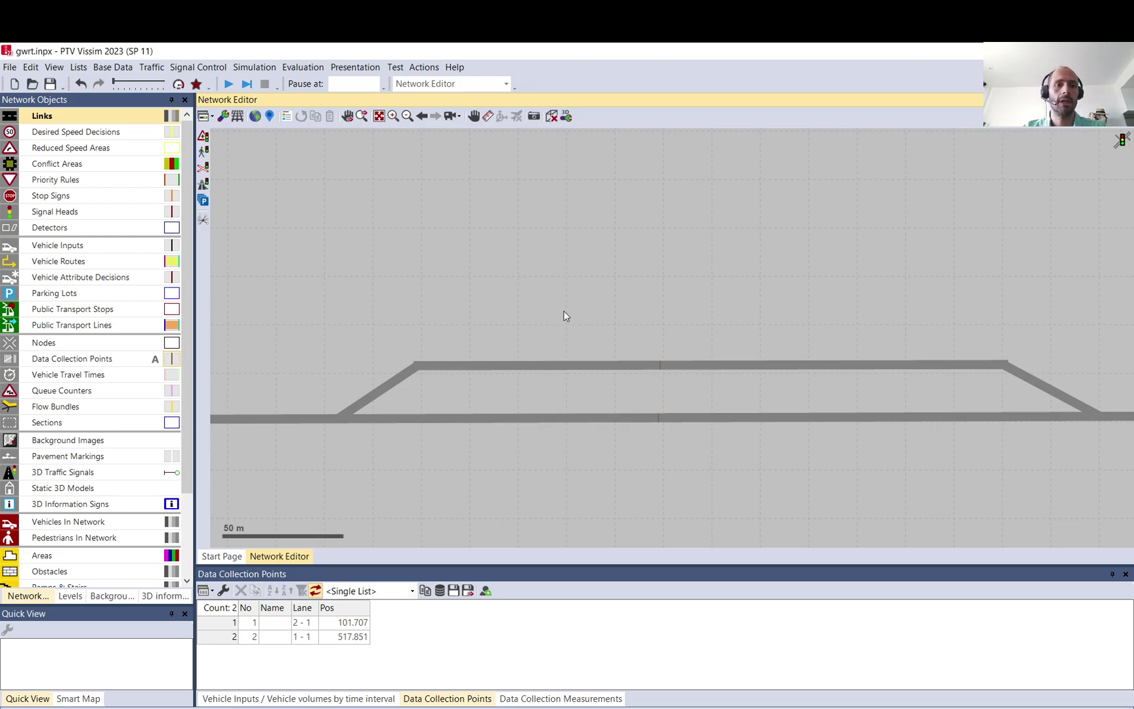
In the evaluation configuration's Result Attributes, narrow the vehicle classes toward 10: Car and 20: HGV
click(311, 72)
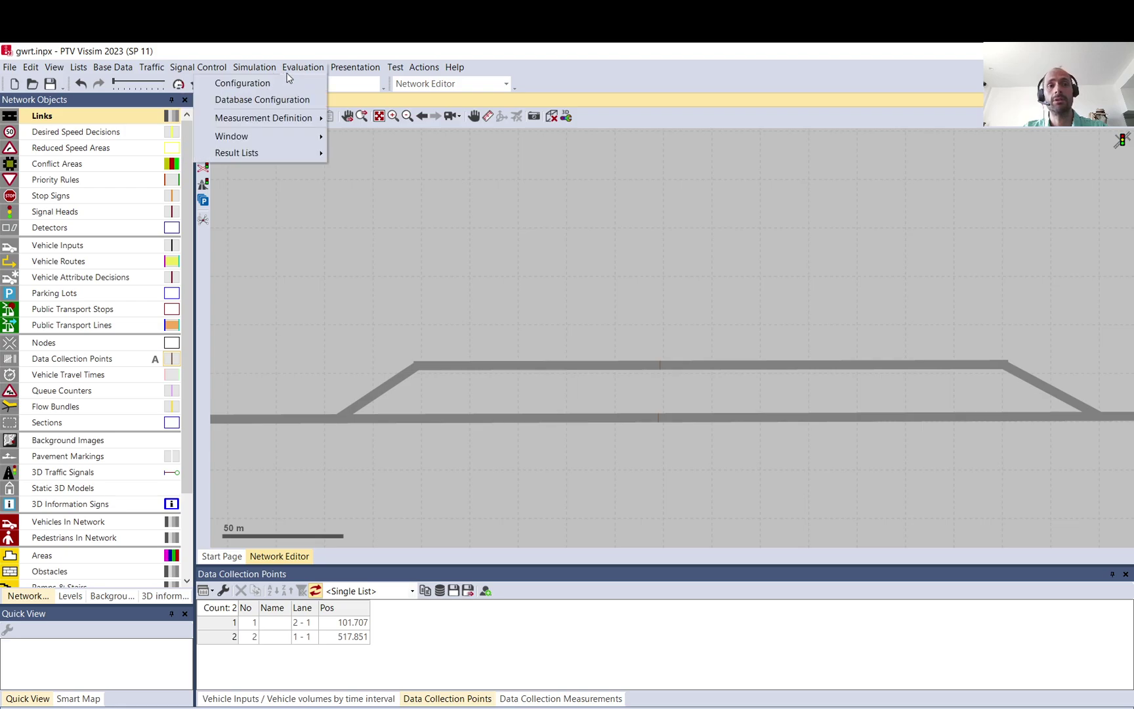
click(287, 89)
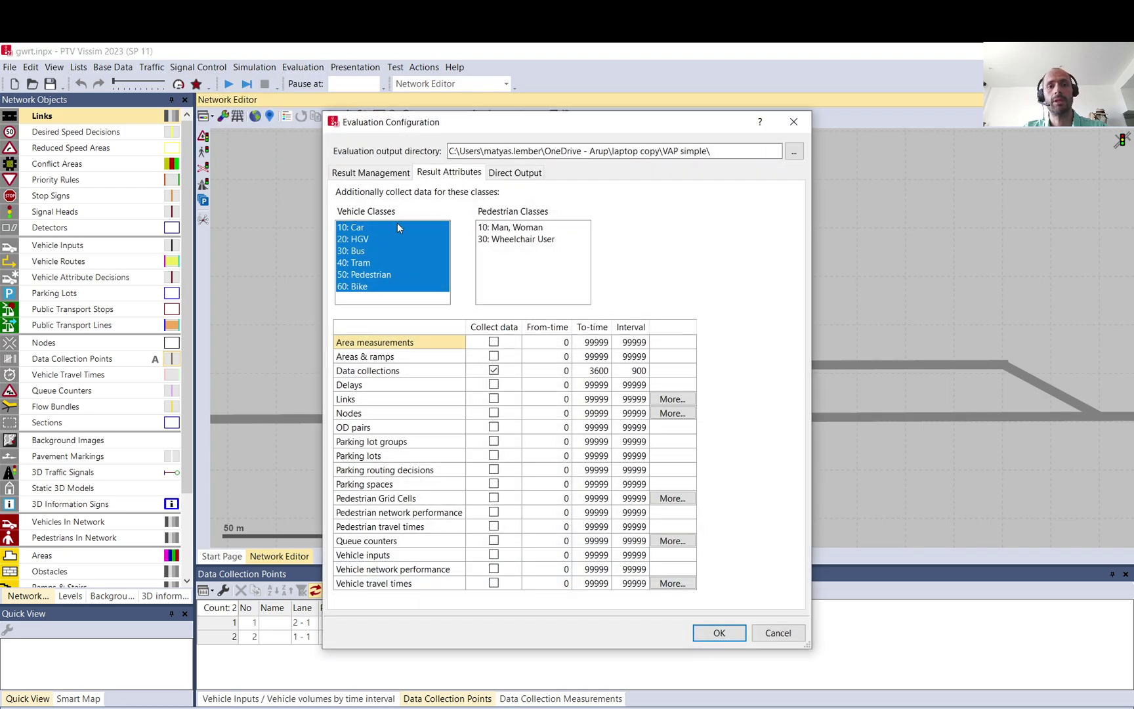
shift+click(393, 256)
drag(393, 256, 369, 297)
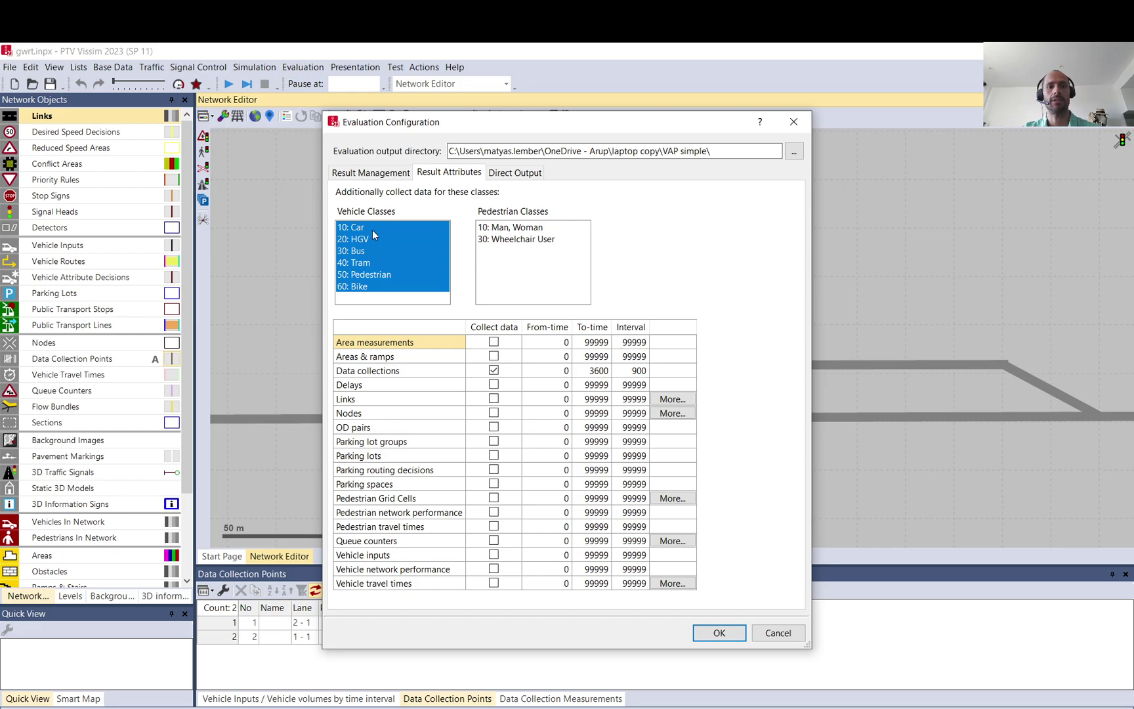
drag(372, 230, 374, 241)
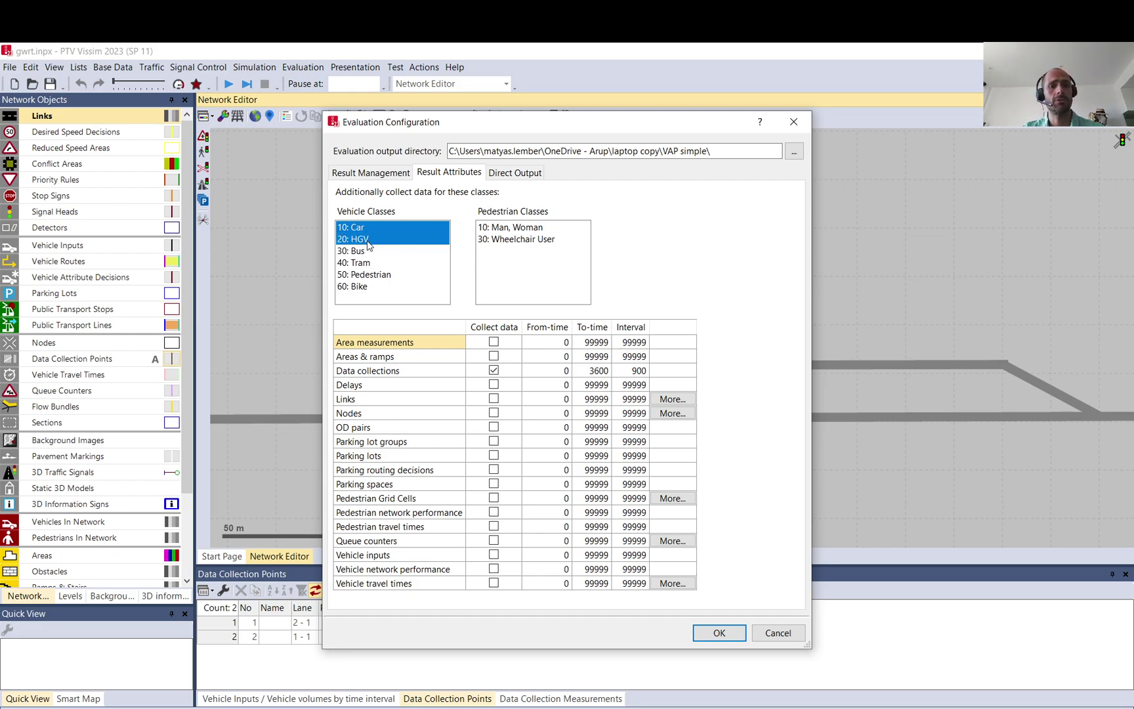
Settle the selection on Car and HGV only and confirm the evaluation settings
ctrl+click(373, 241)
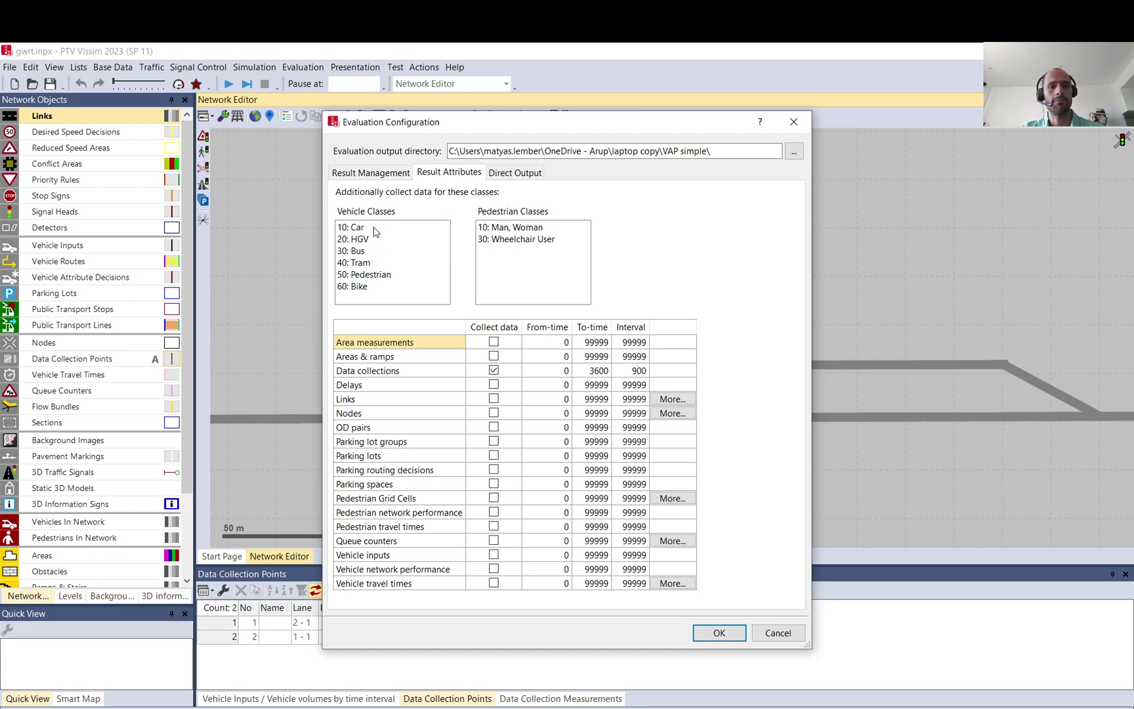
ctrl+click(373, 240)
click(373, 288)
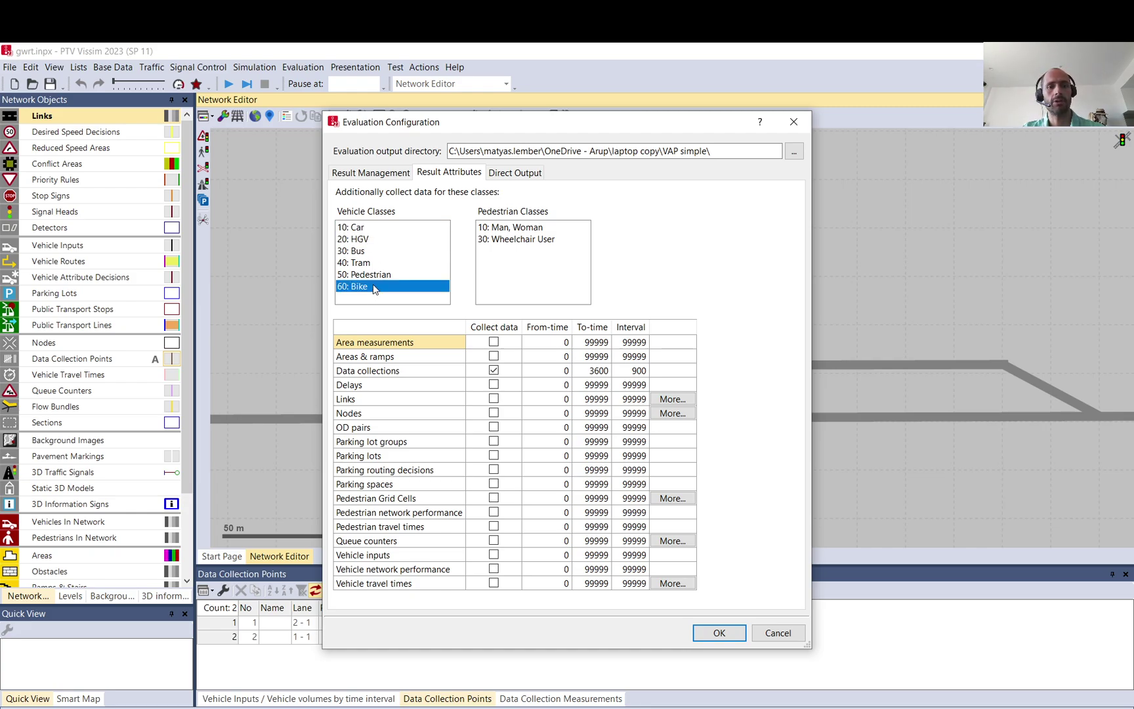
shift+click(365, 228)
drag(372, 228, 370, 241)
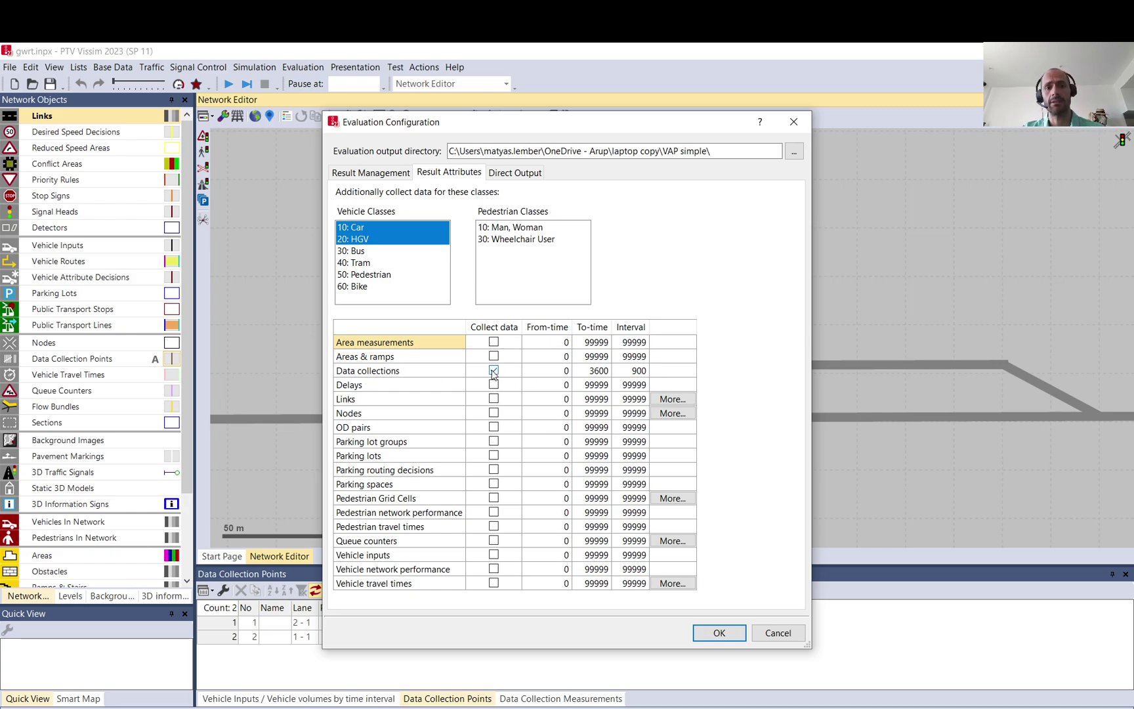
click(719, 633)
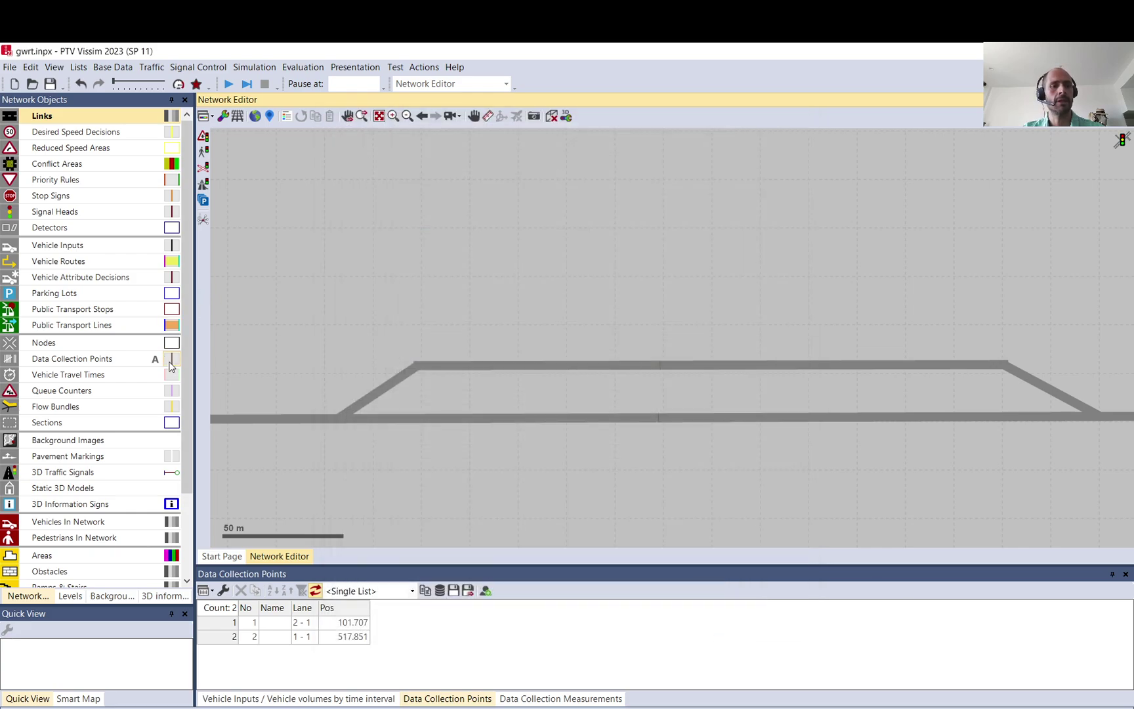
Bring up the Data Collection Points graphic parameters and their Label attribute chooser
click(172, 365)
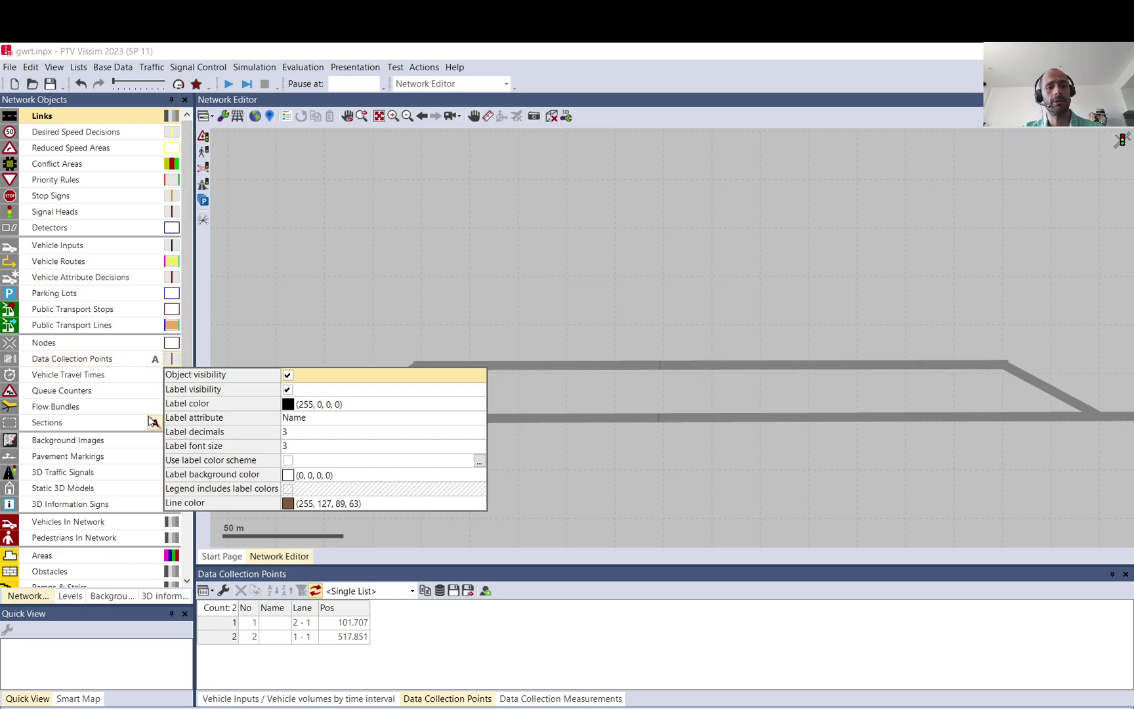
mouse_move(381, 418)
click(478, 423)
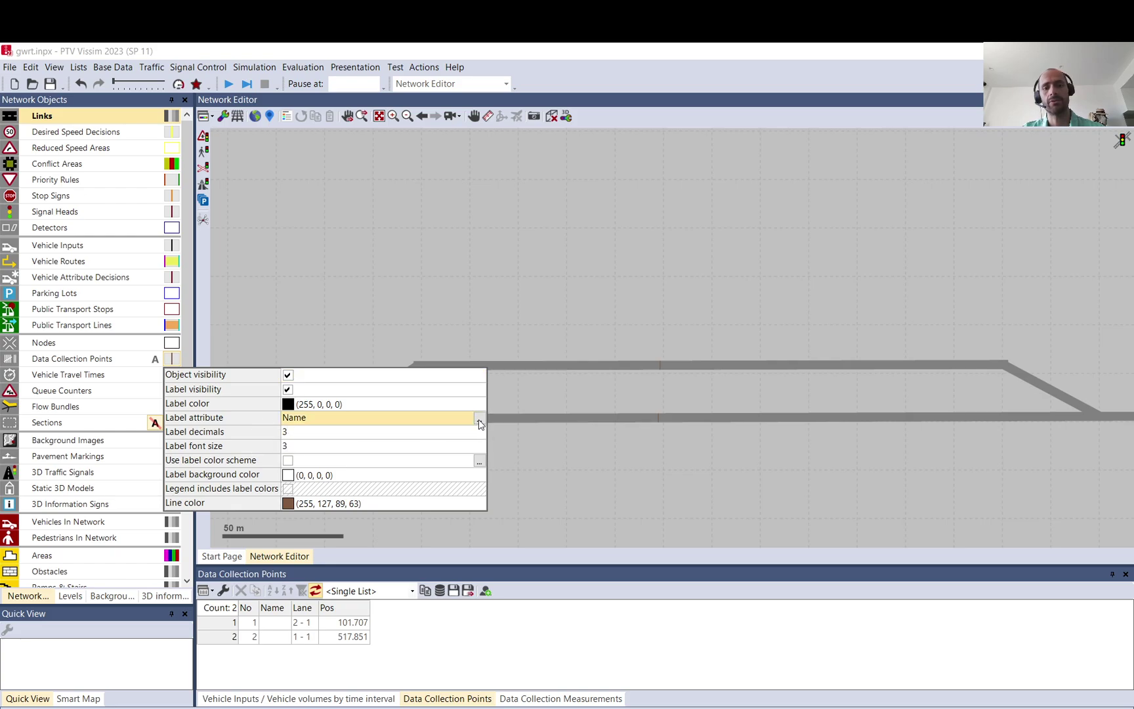
In the Select Attribute picker, browse into Data collection measurements > ExactlyOne
click(478, 423)
scroll(446, 266, down, 2)
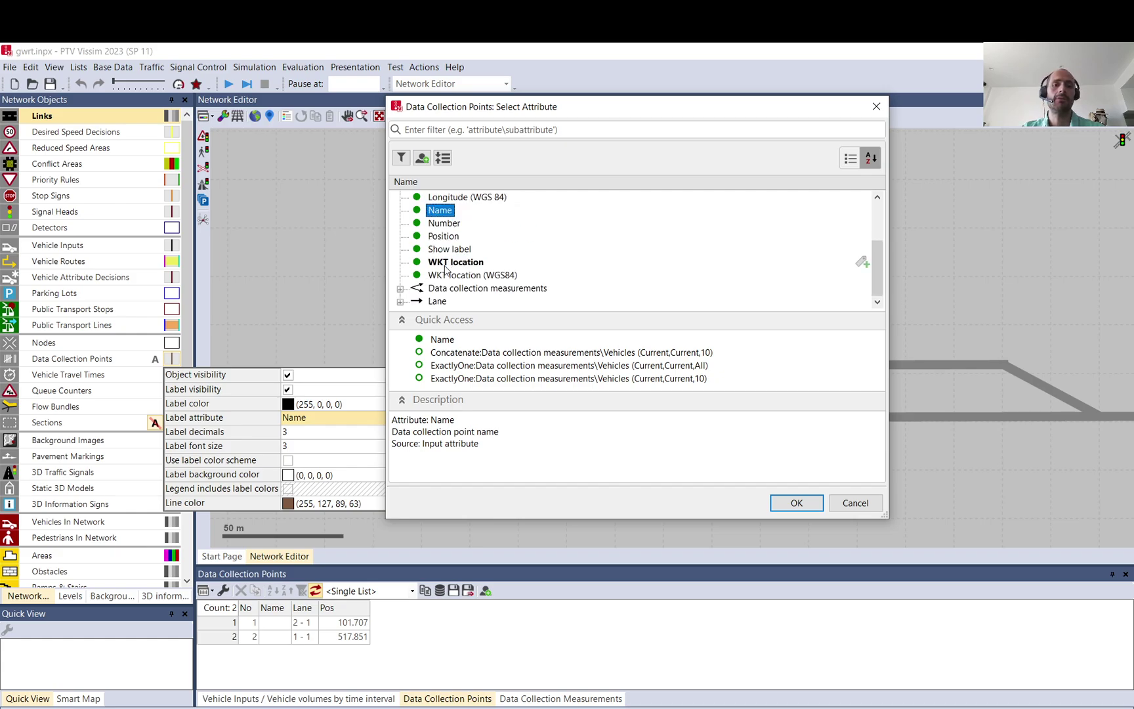
drag(489, 518, 526, 661)
click(505, 367)
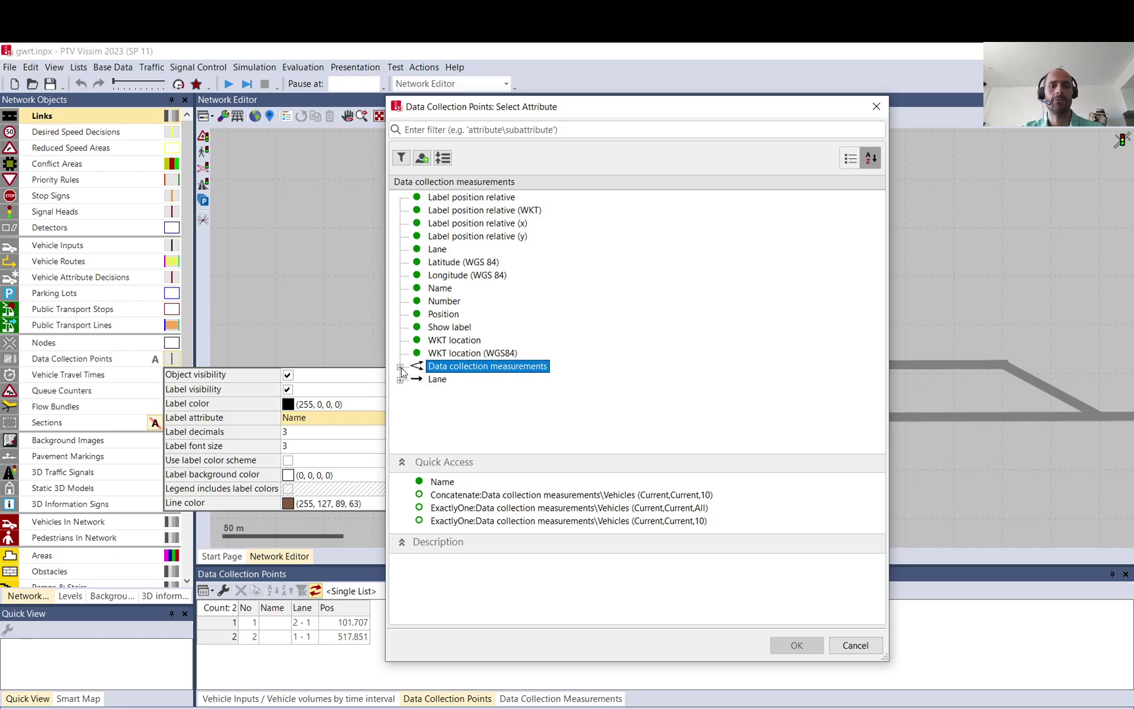
click(400, 367)
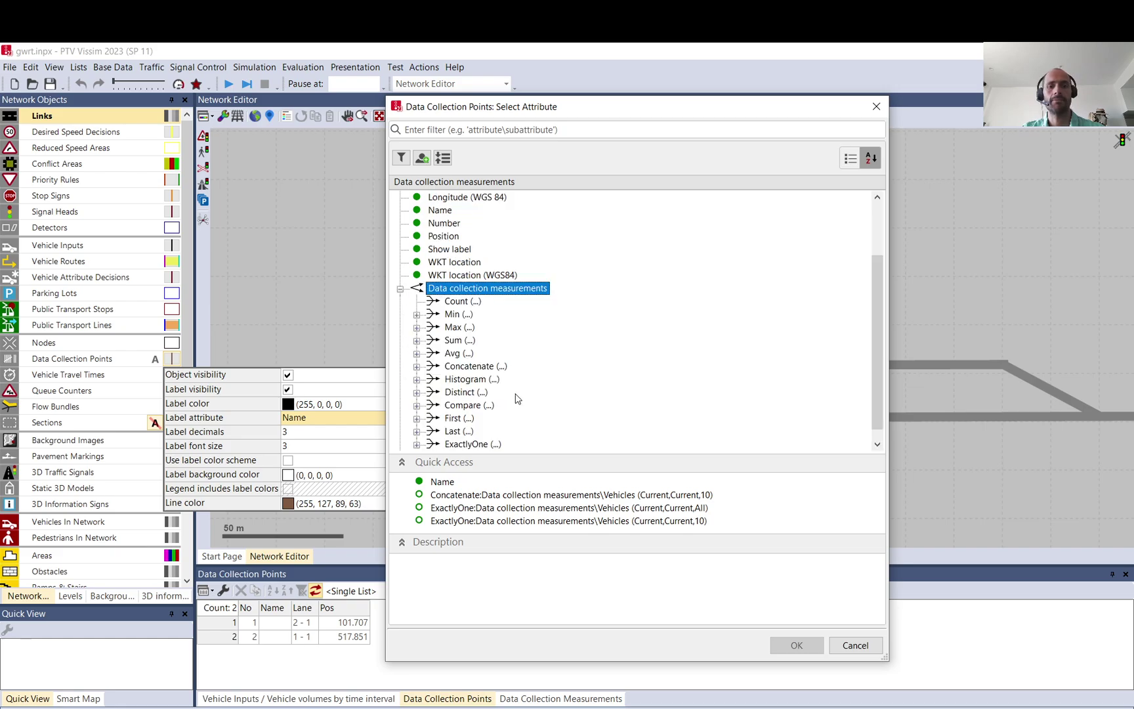
click(458, 446)
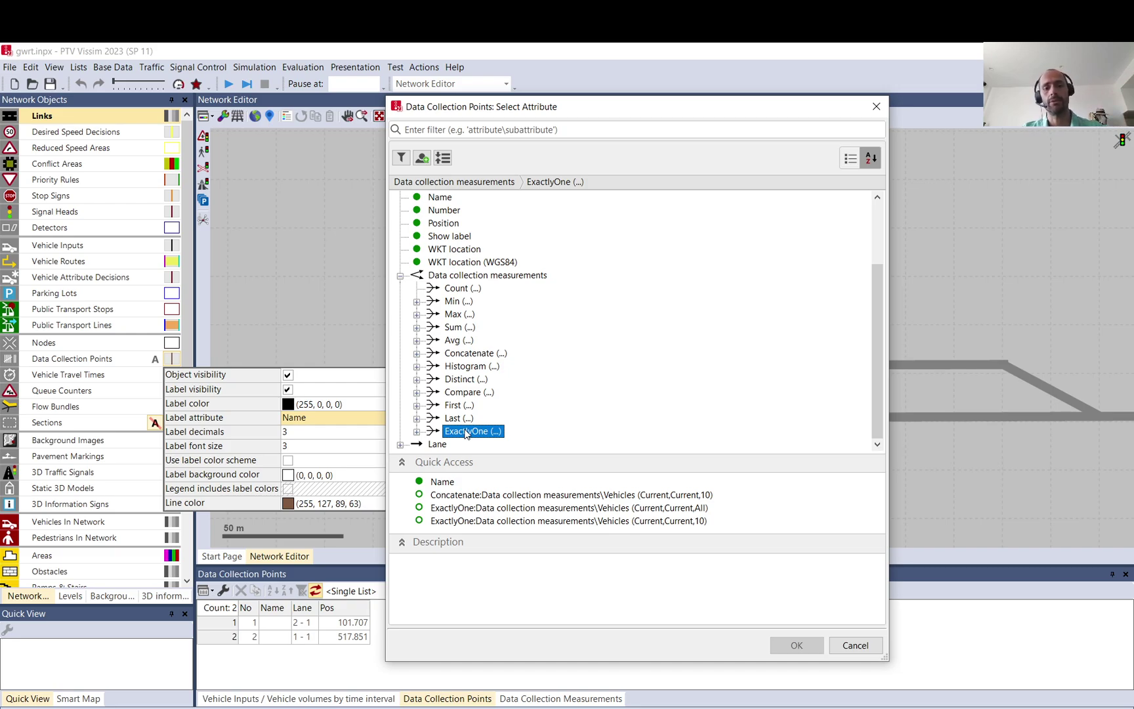
click(416, 431)
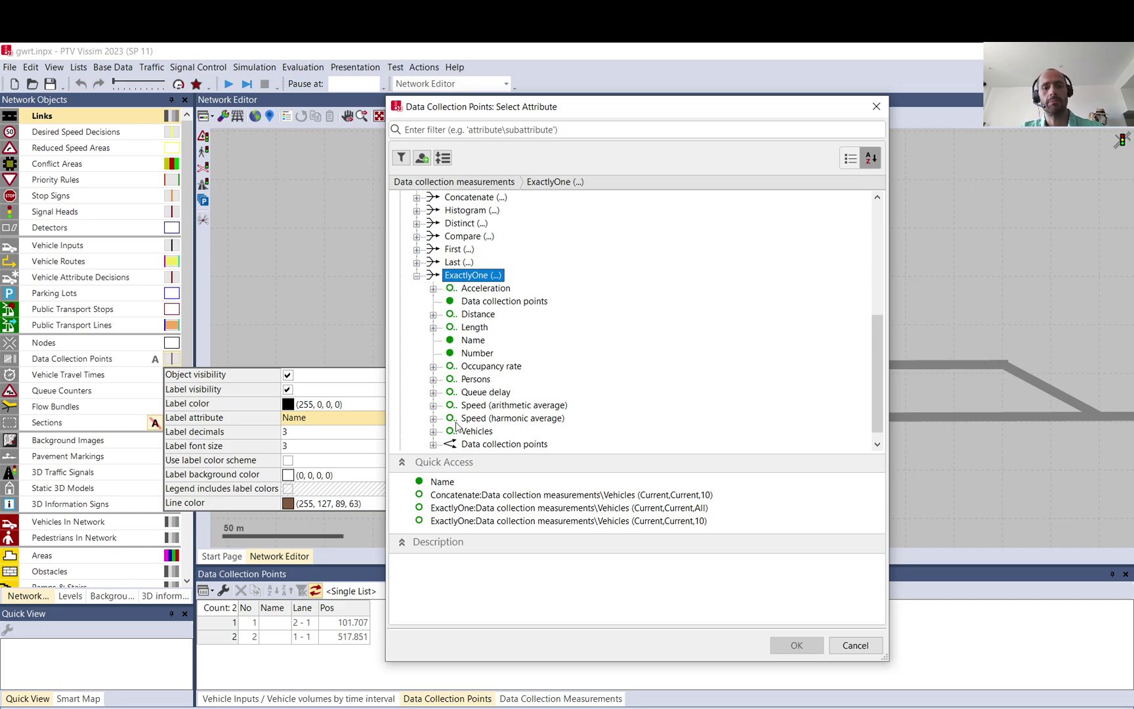
Expand the Vehicles count variants, then cancel the picker leaving the label on Name
click(478, 432)
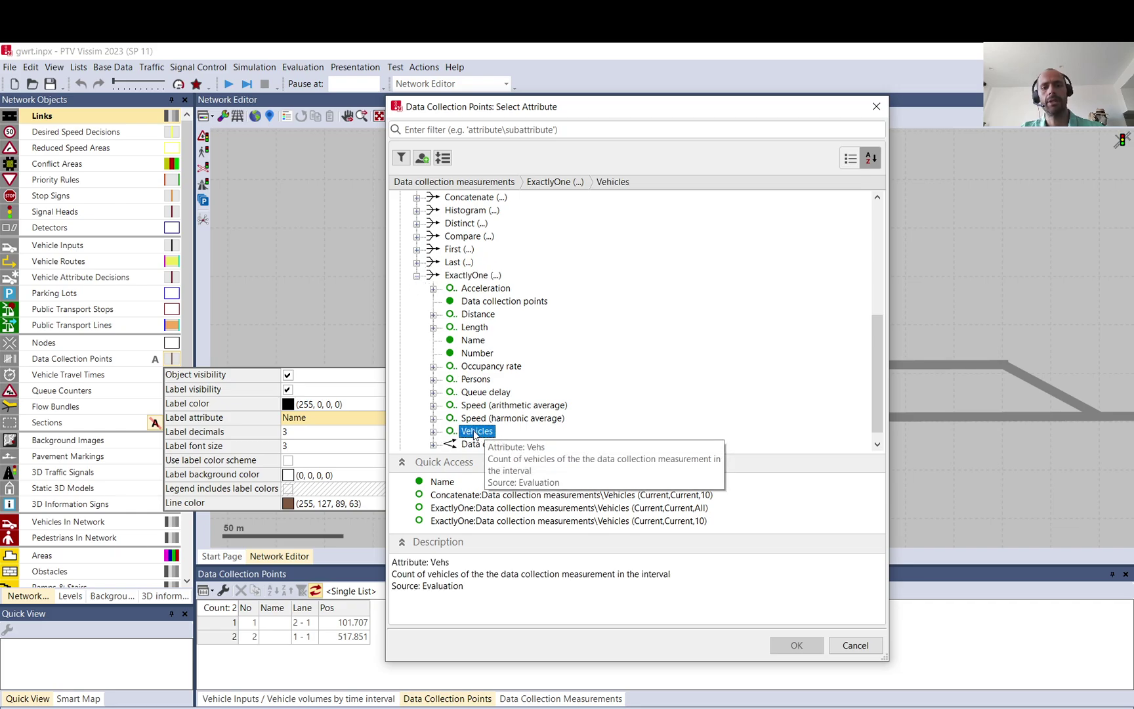
click(433, 431)
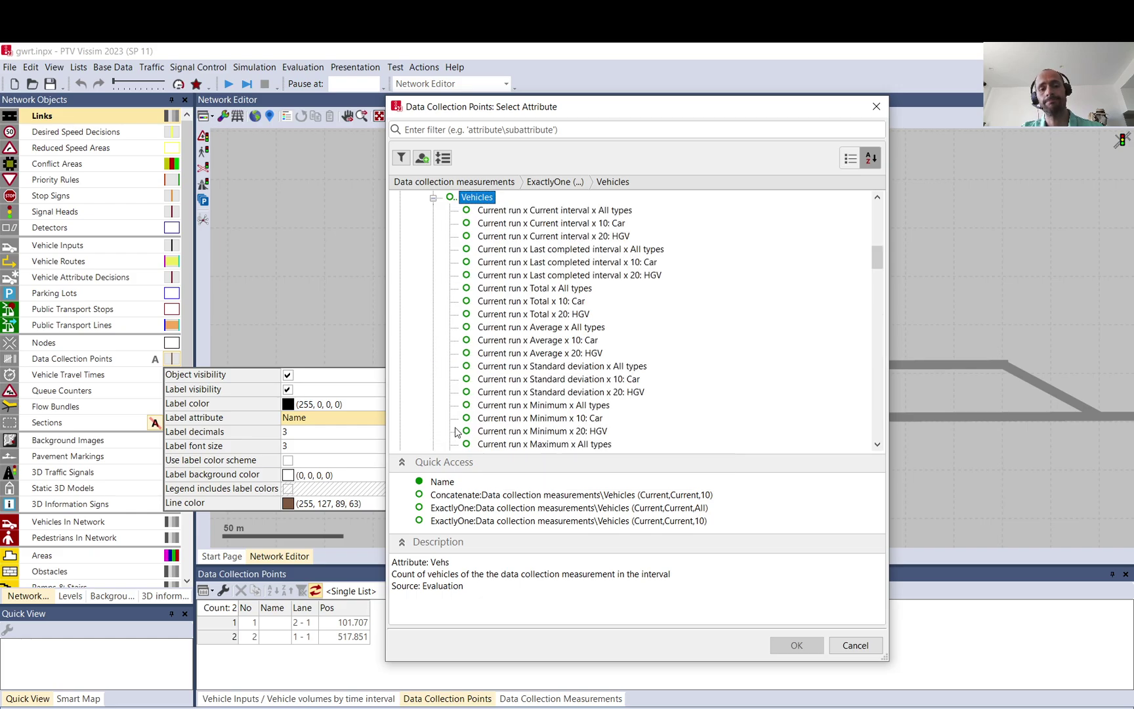
scroll(492, 328, down, 1)
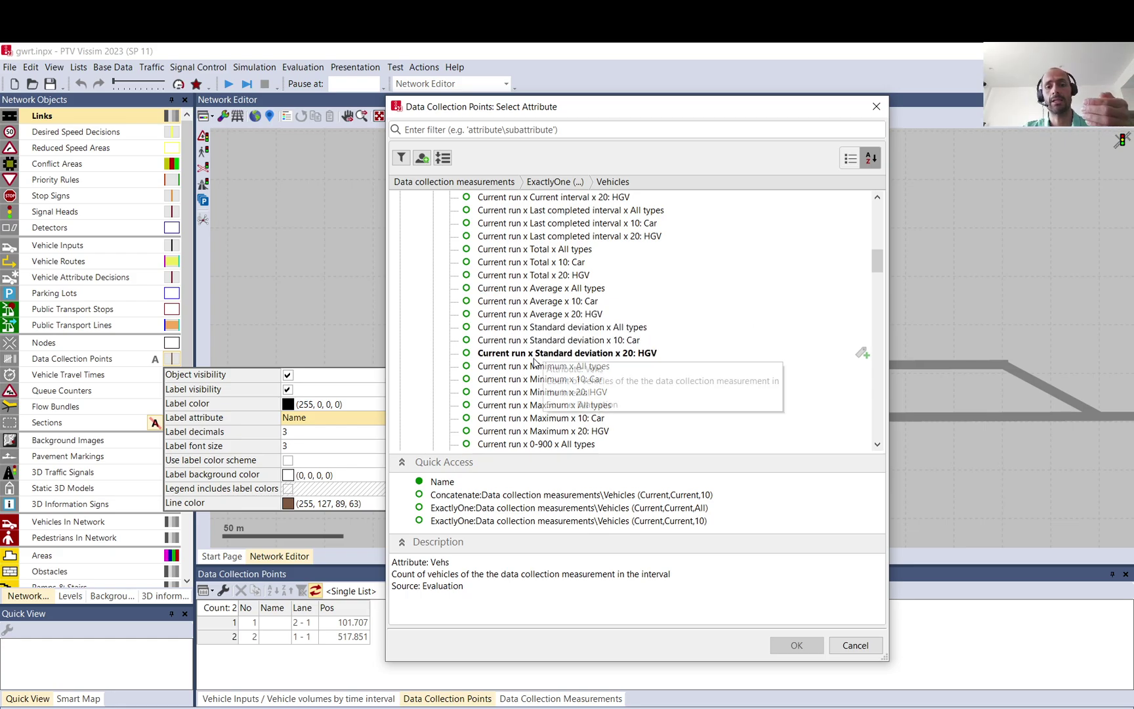
scroll(540, 357, down, 1)
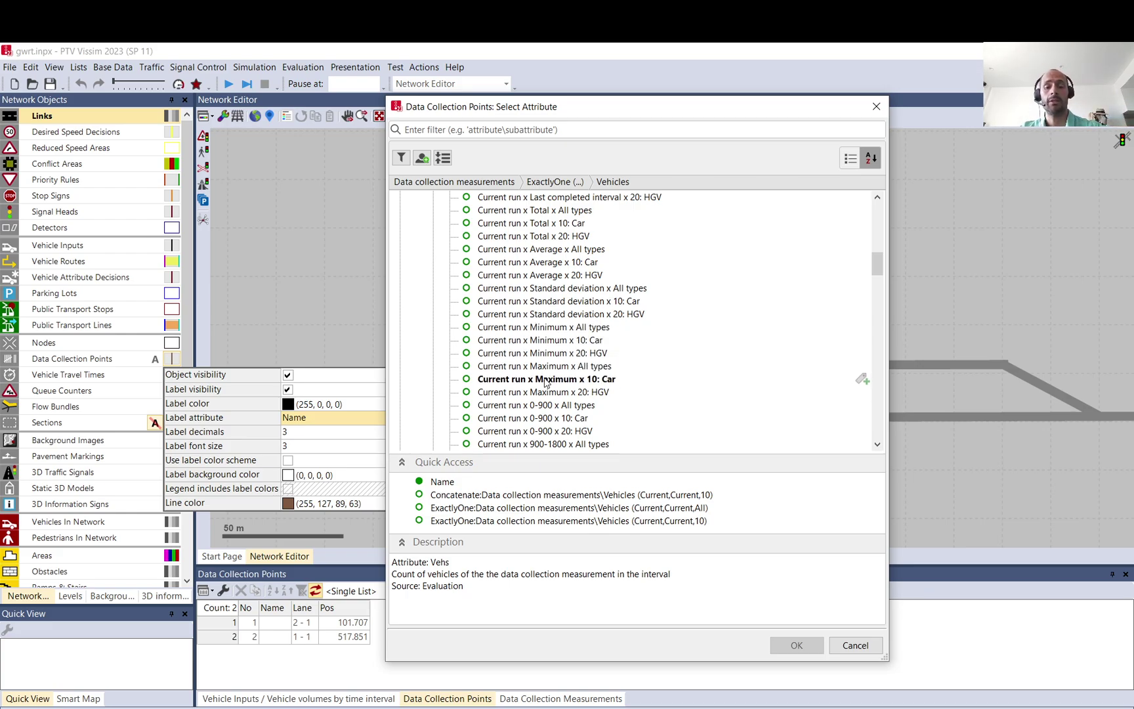
scroll(548, 384, down, 2)
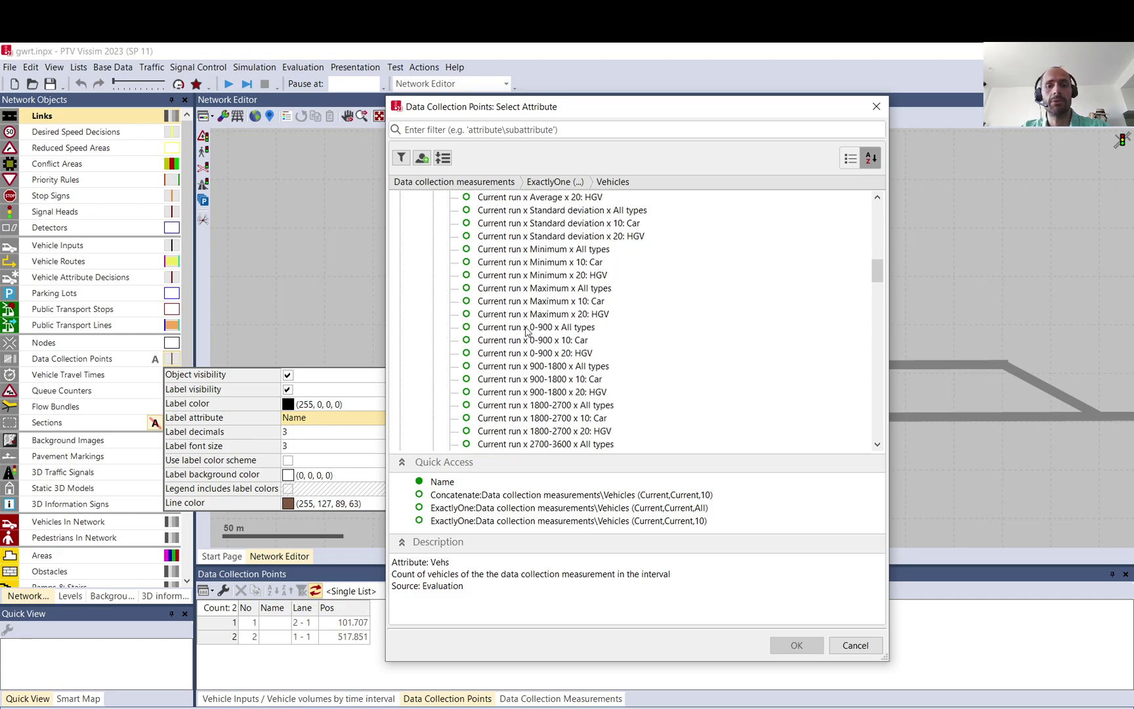
scroll(540, 354, down, 2)
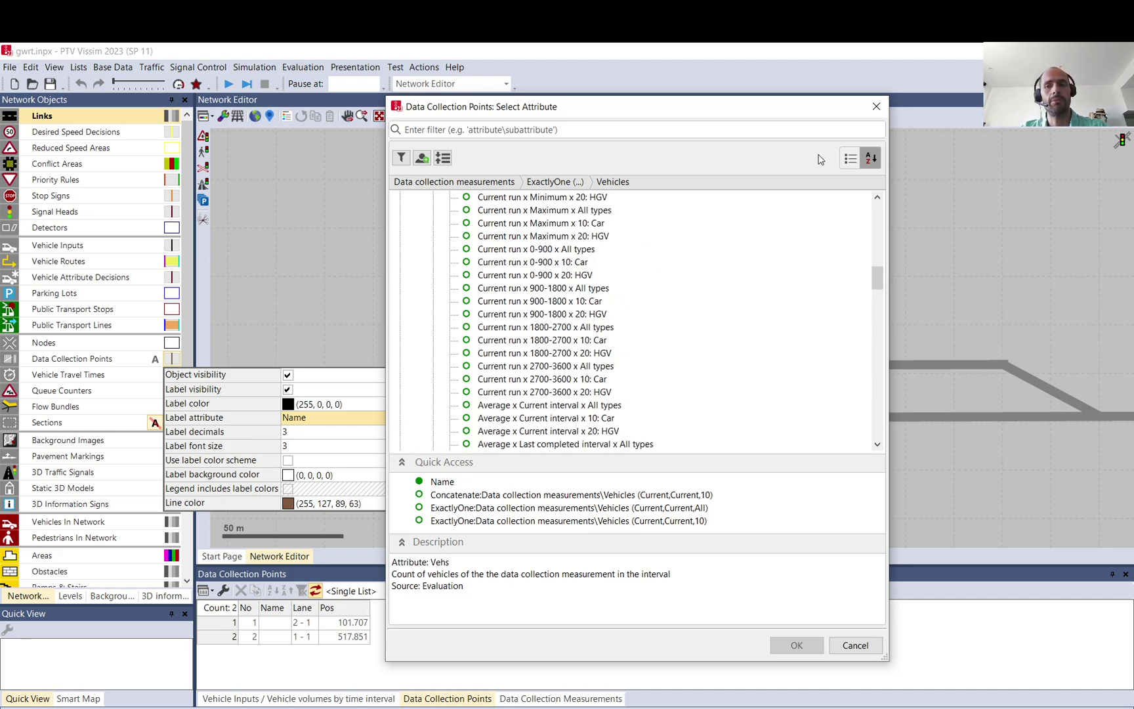
click(855, 644)
Reopen the evaluation configuration, inspect the data collections interval 900 and end time 3600, then close it
click(303, 66)
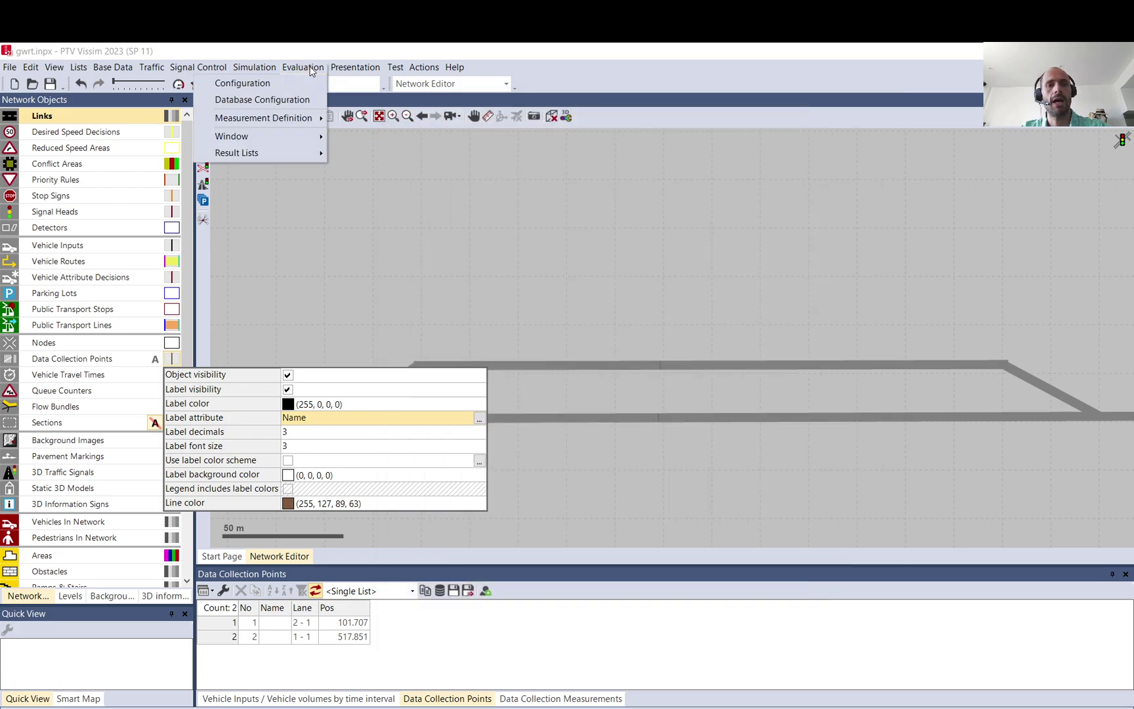
click(359, 120)
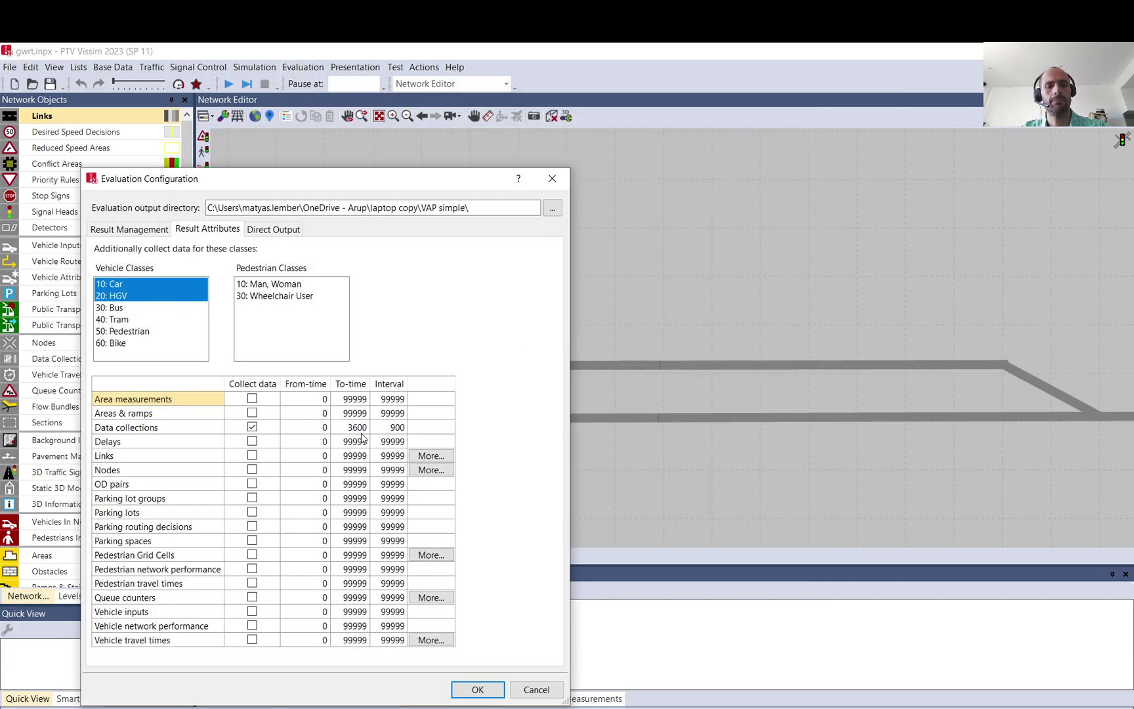
click(393, 428)
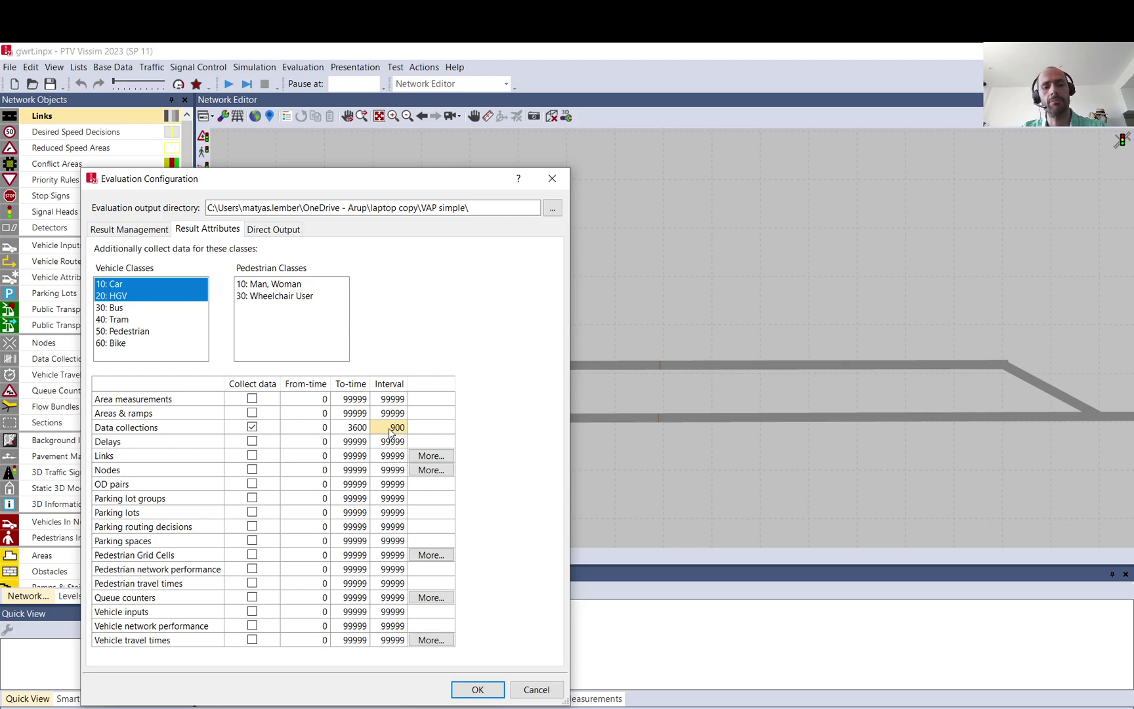
click(358, 433)
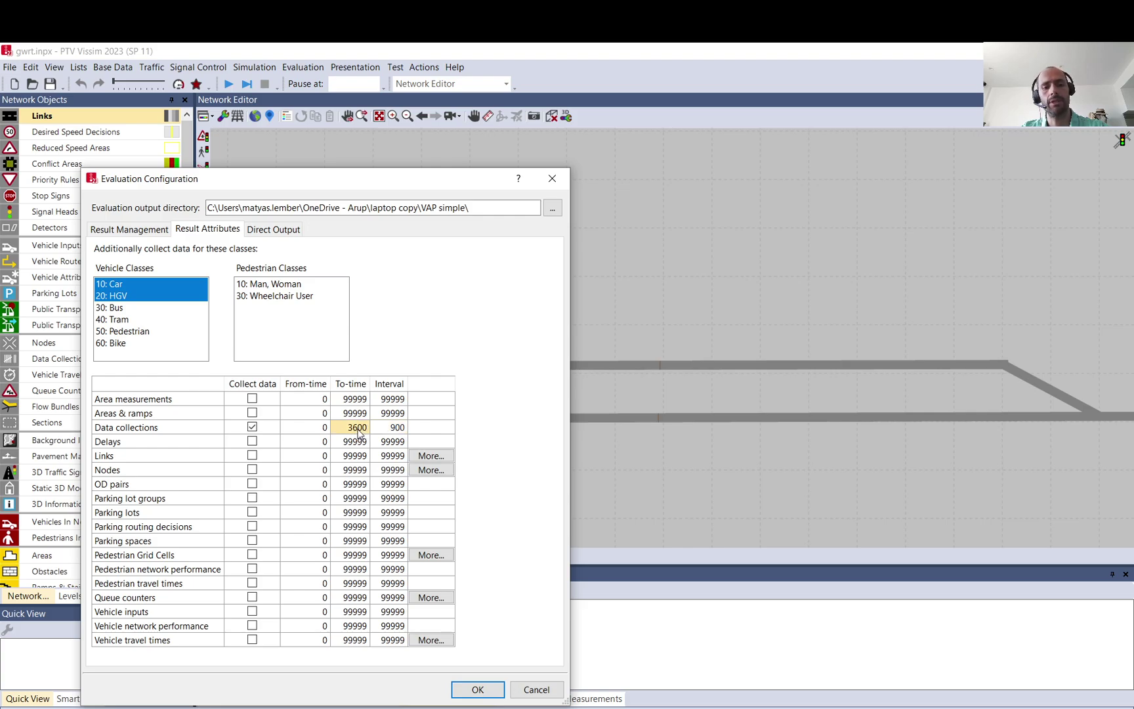
click(483, 686)
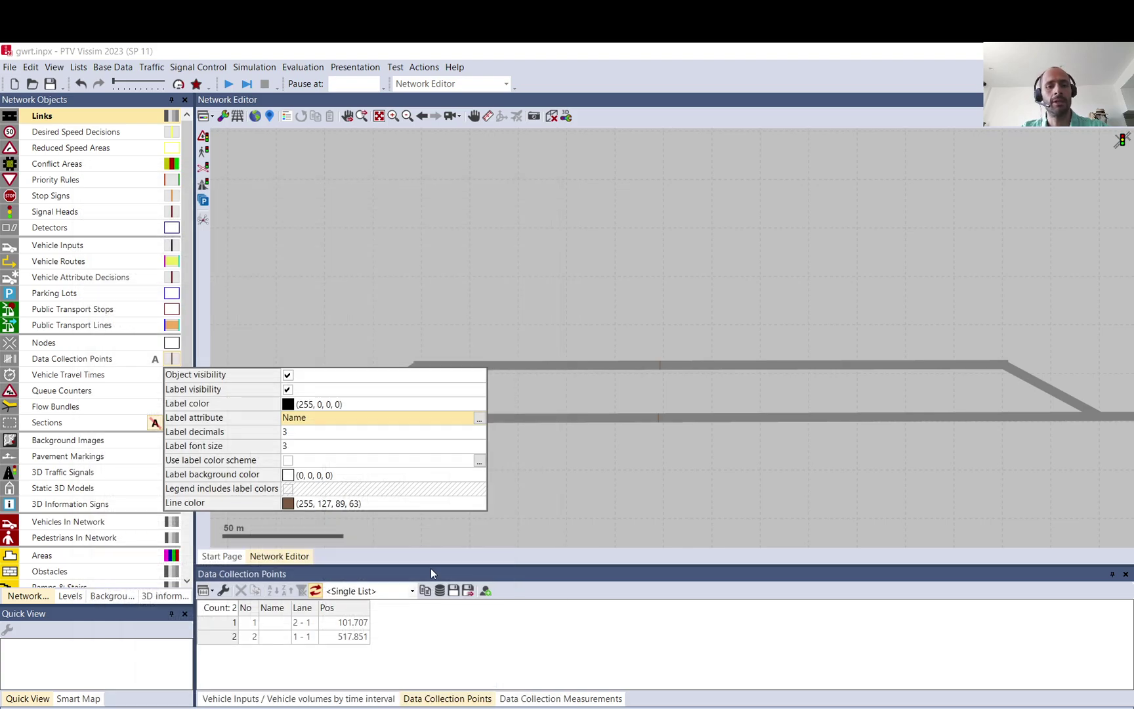
In the label attribute picker, explore and collapse the nested Data collection measurements branches
click(479, 418)
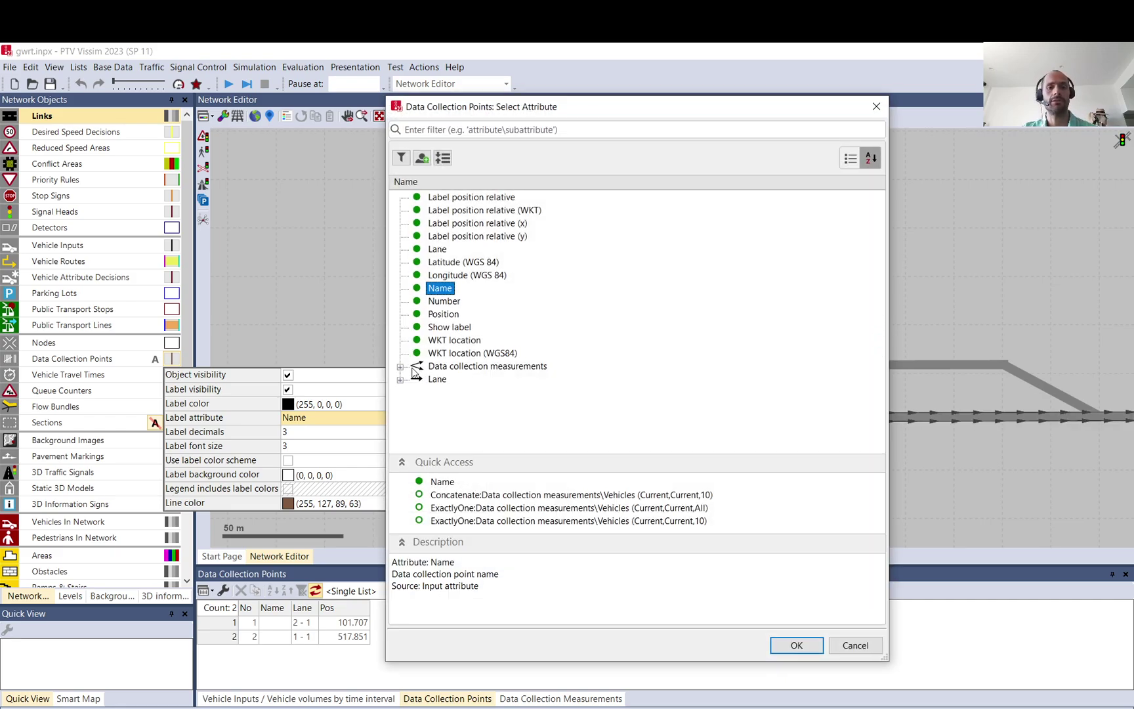
click(401, 366)
click(418, 444)
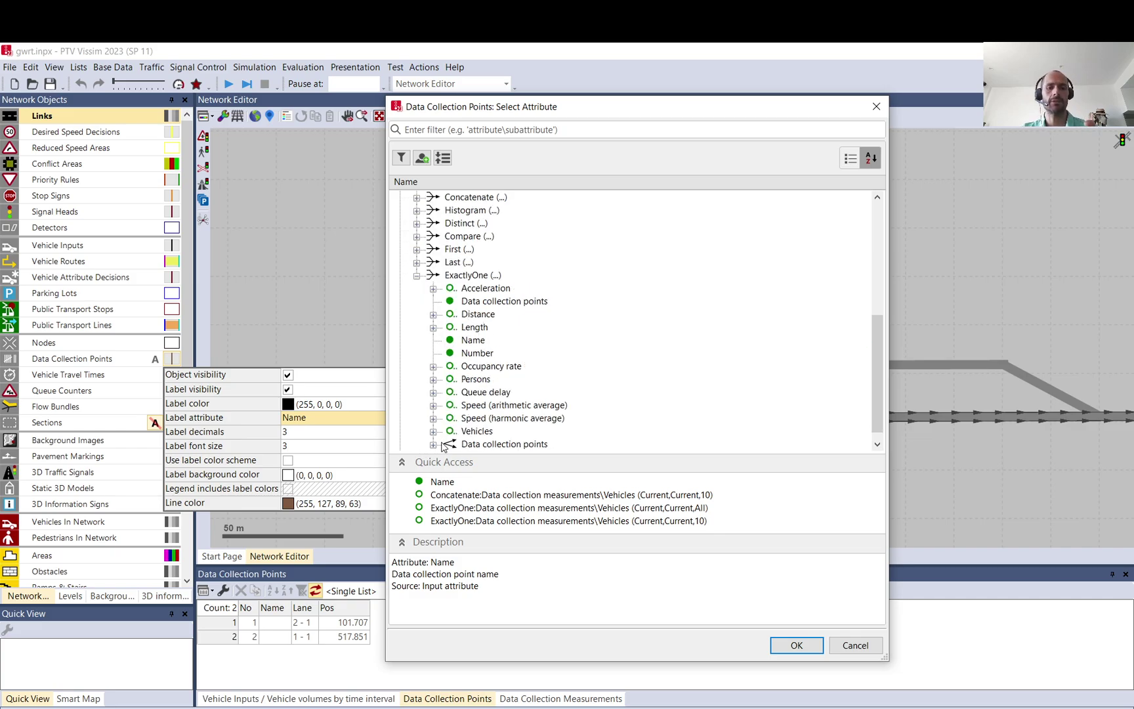
click(433, 443)
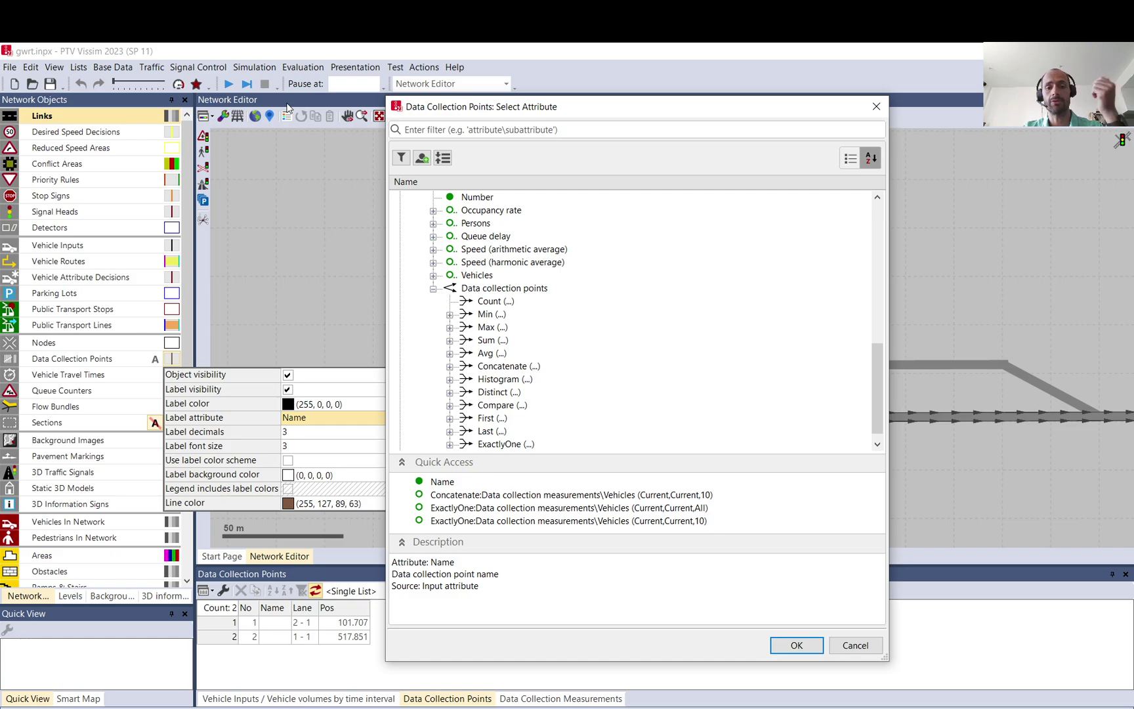
click(452, 445)
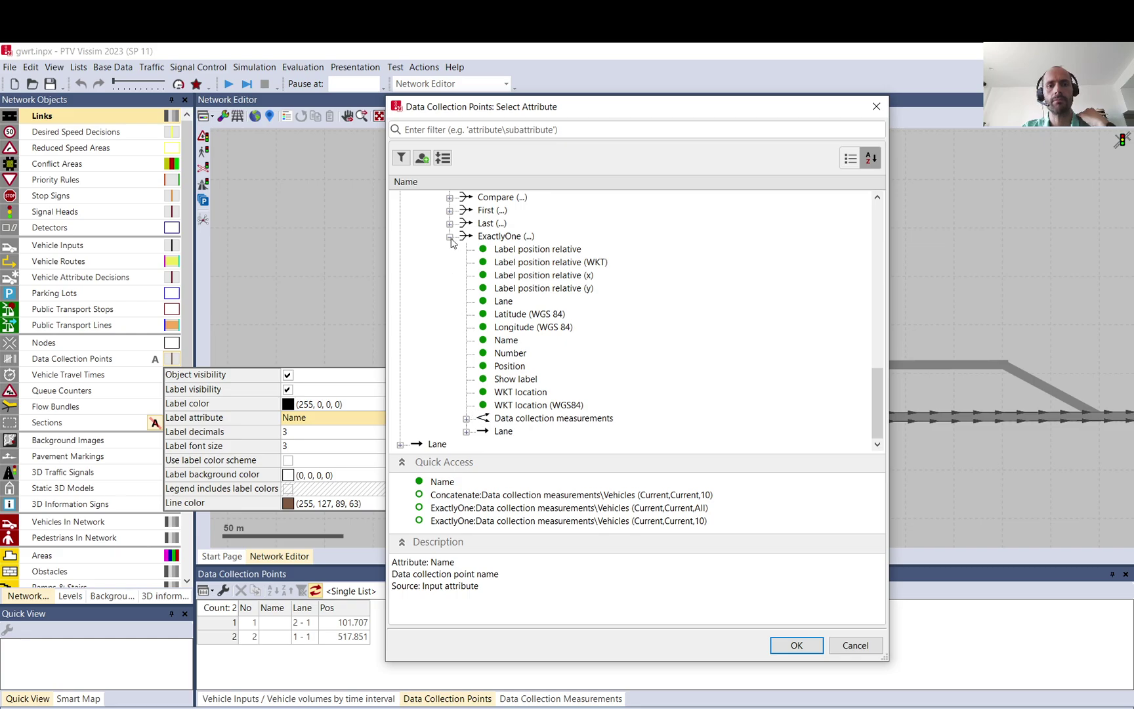
scroll(454, 241, up, 3)
scroll(460, 255, up, 3)
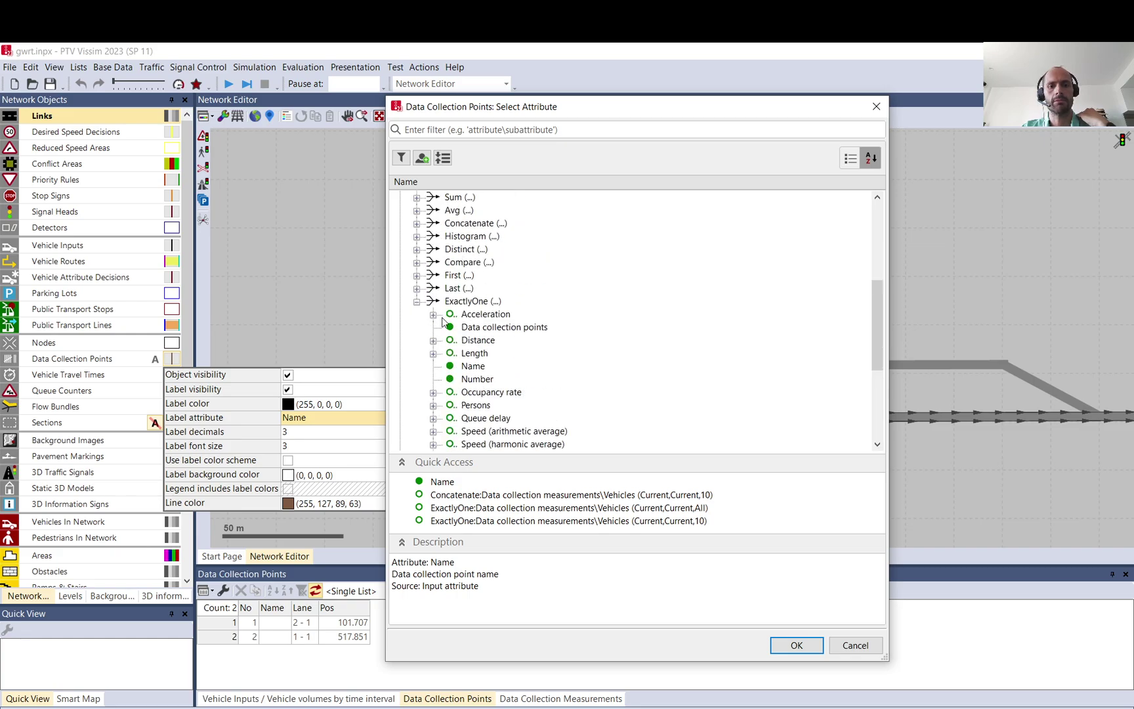
scroll(455, 327, down, 2)
click(433, 394)
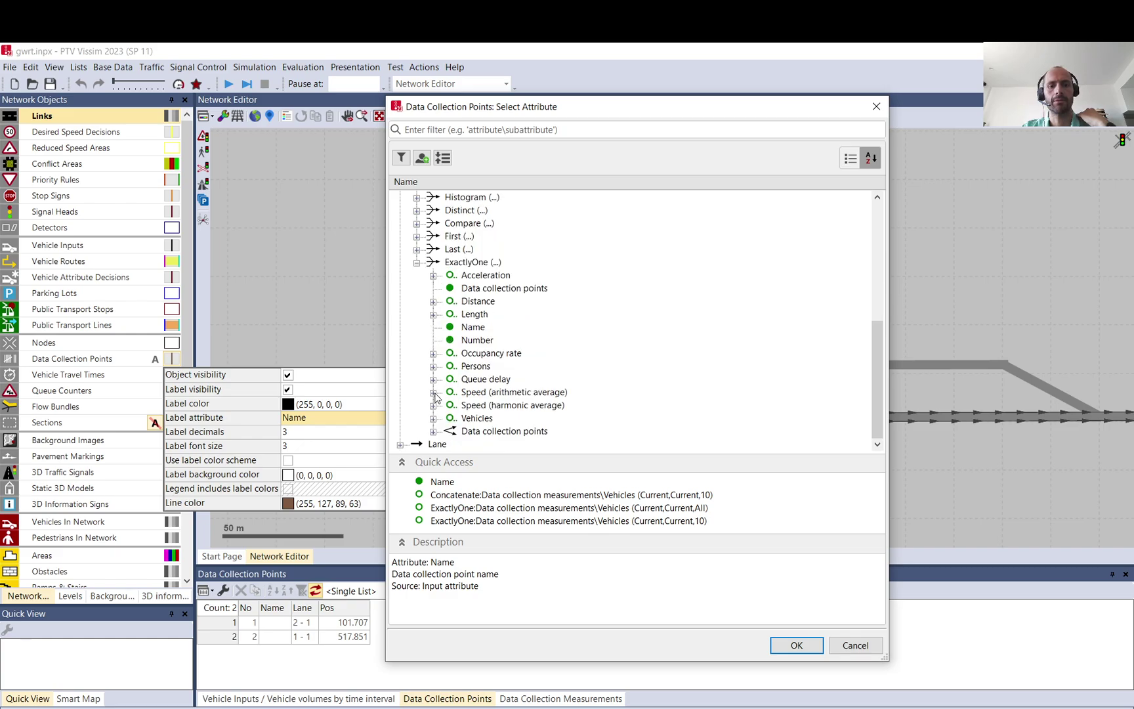
click(457, 266)
scroll(447, 270, up, 3)
scroll(425, 283, up, 2)
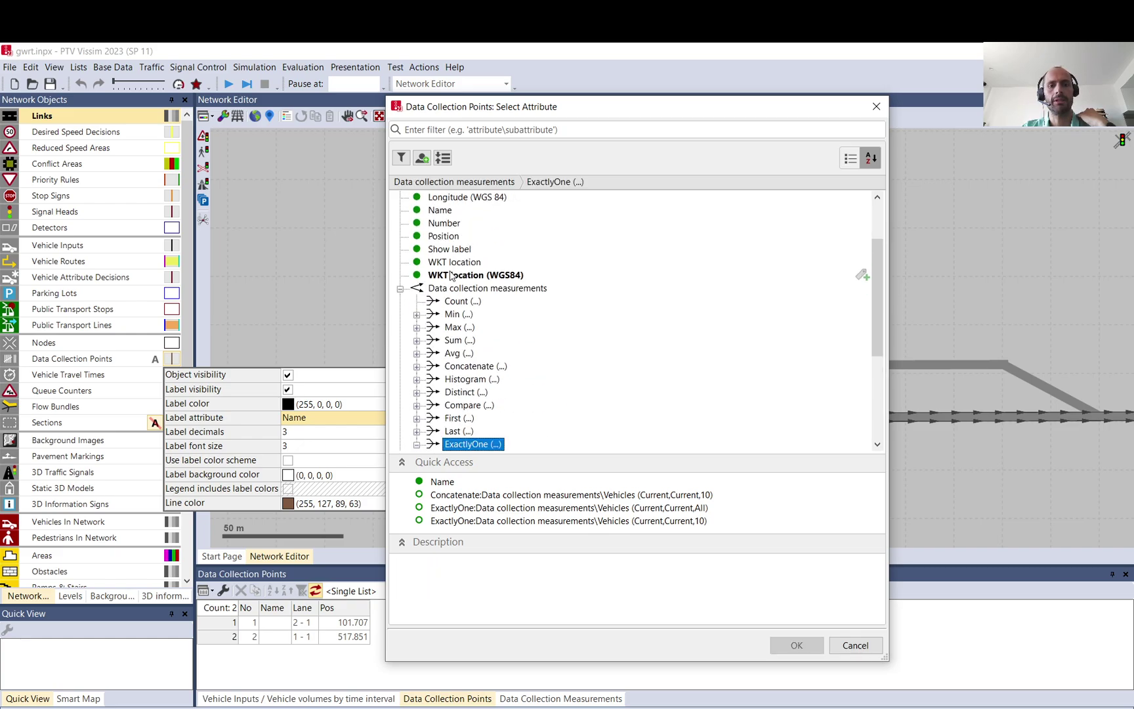
click(400, 288)
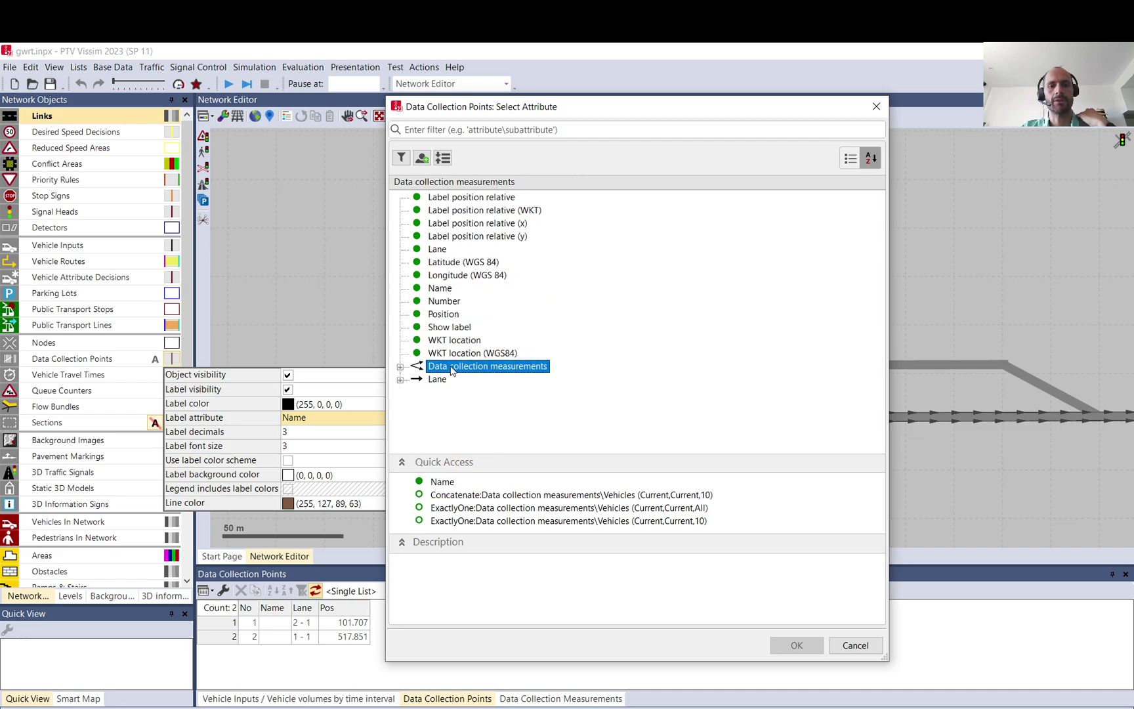
Set the label attribute to Vehicles > Current run x Current interval x 20: HGV
click(401, 367)
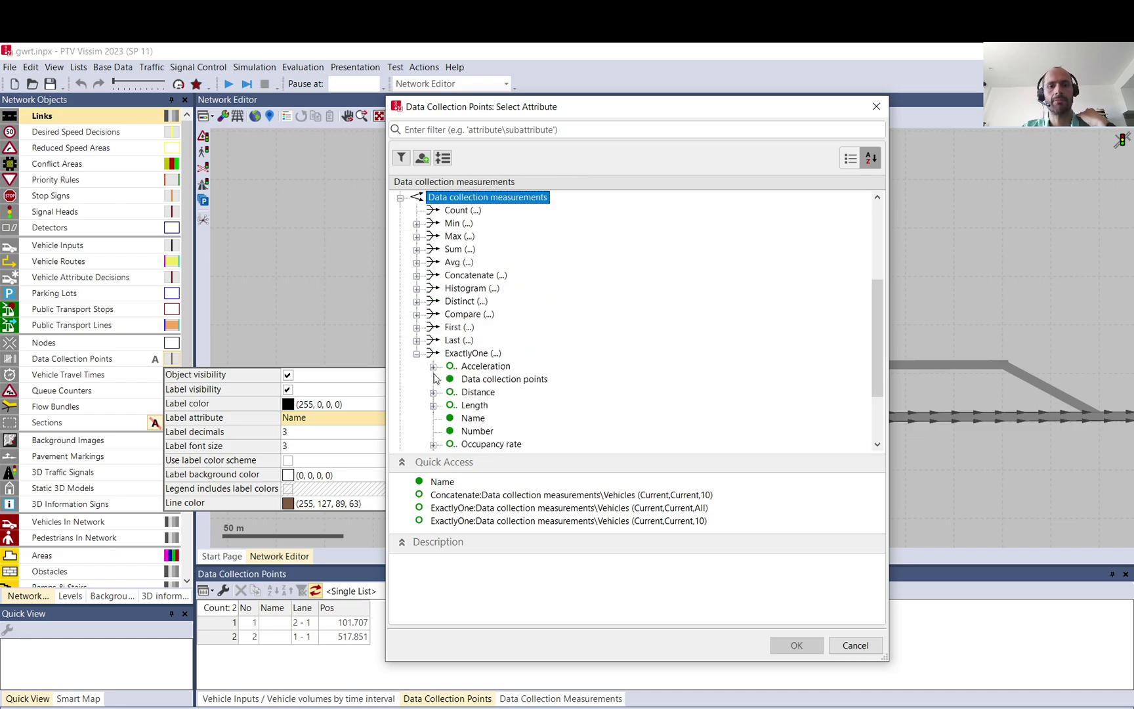
click(456, 354)
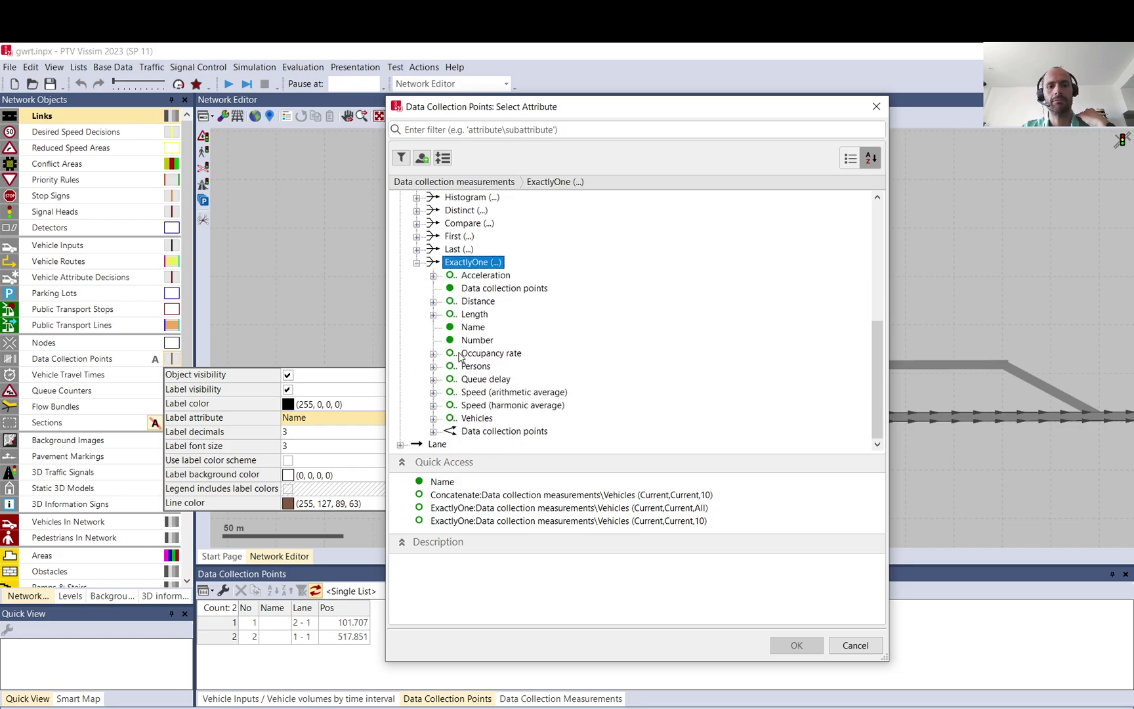
click(477, 416)
click(433, 418)
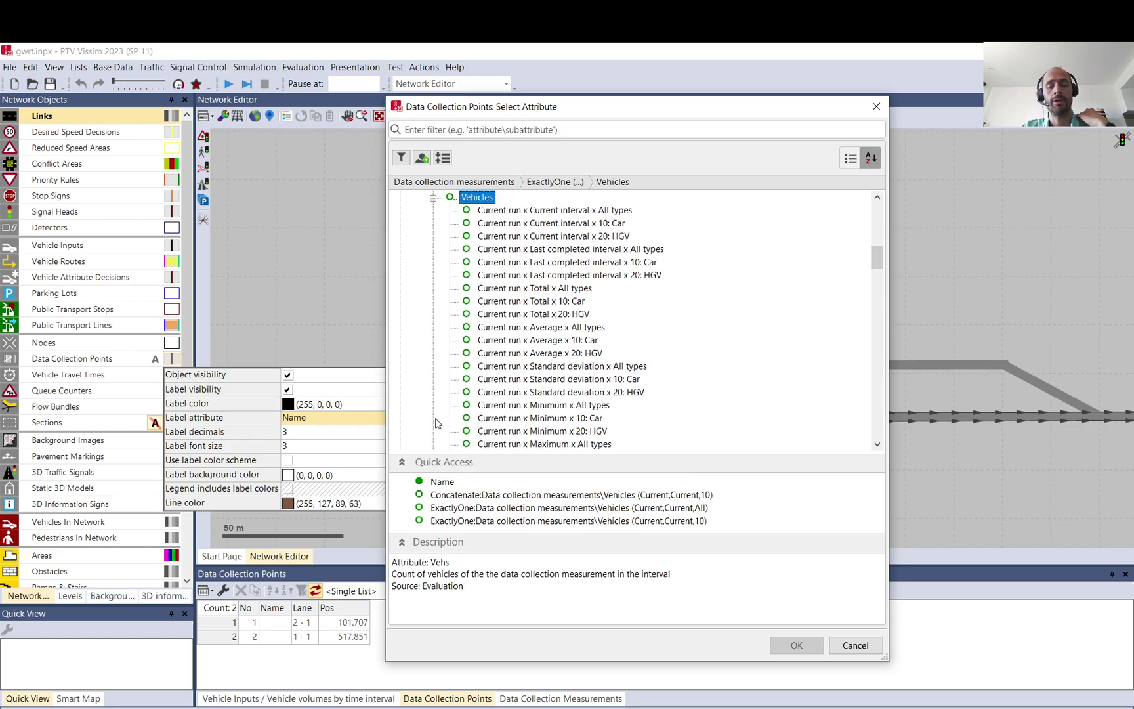
click(513, 211)
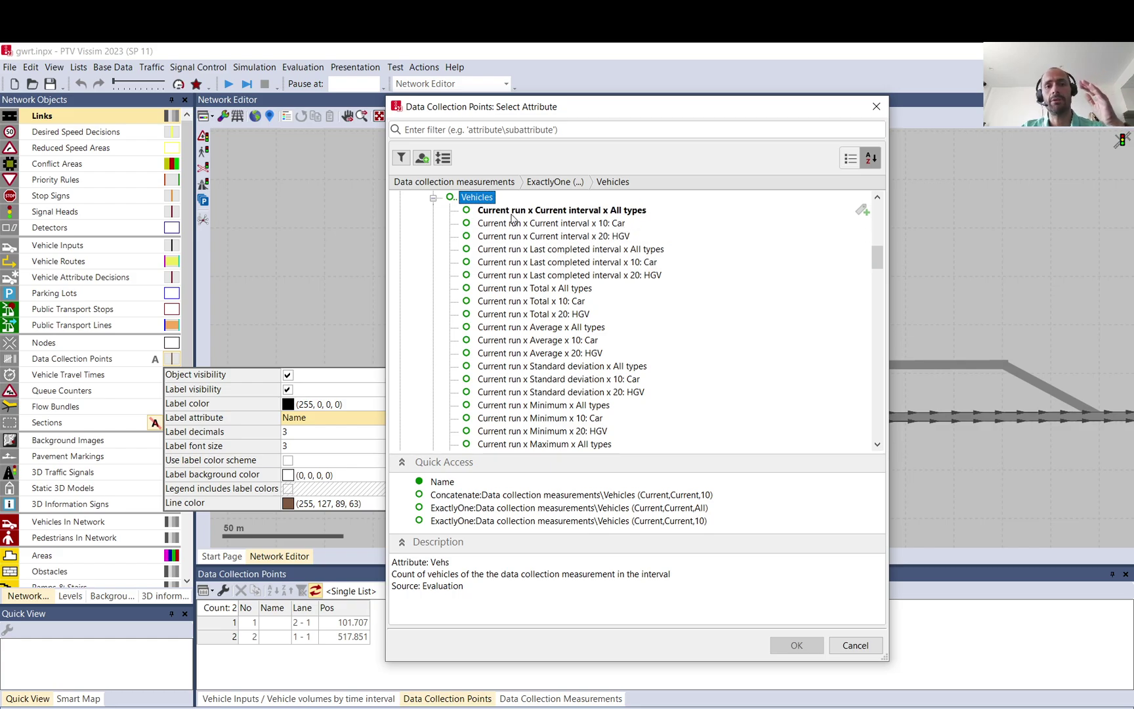
scroll(500, 357, down, 5)
scroll(502, 350, down, 6)
scroll(503, 349, up, 4)
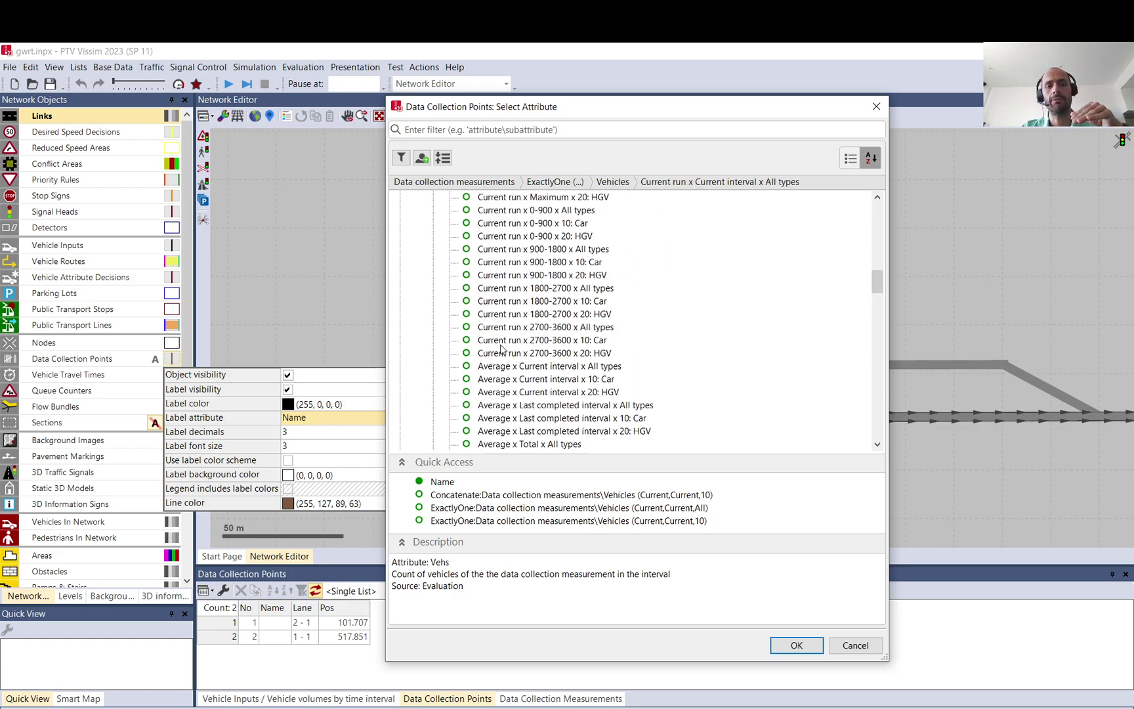
scroll(503, 349, up, 2)
scroll(503, 348, up, 4)
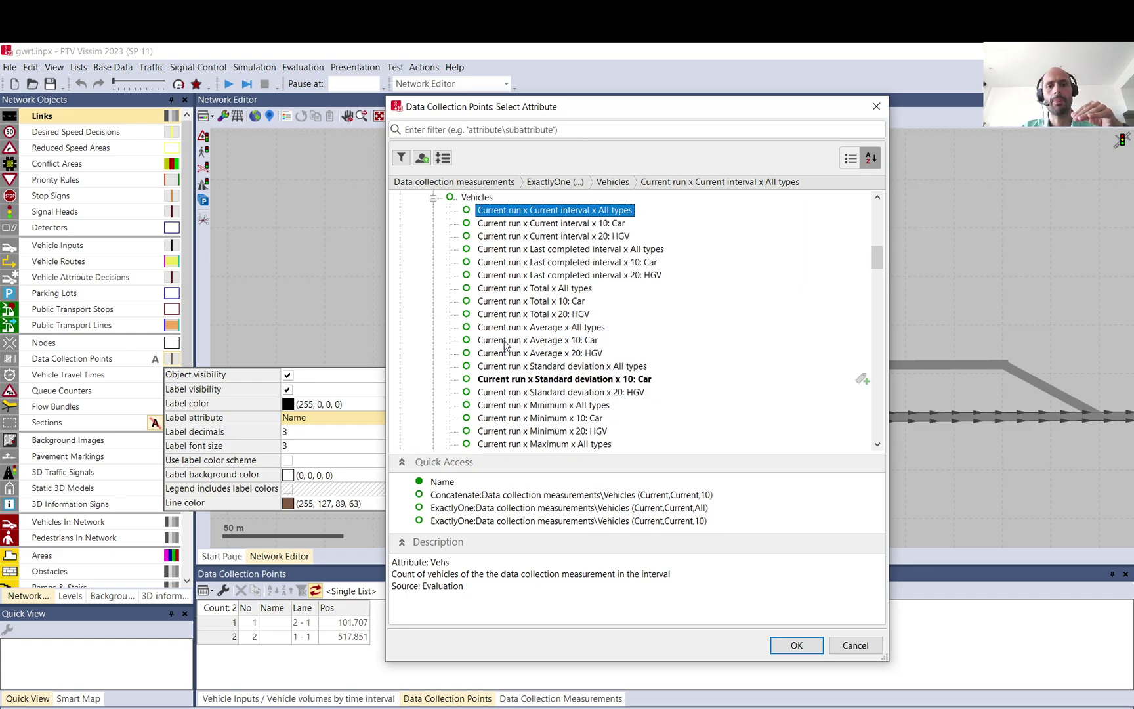
scroll(509, 333, up, 2)
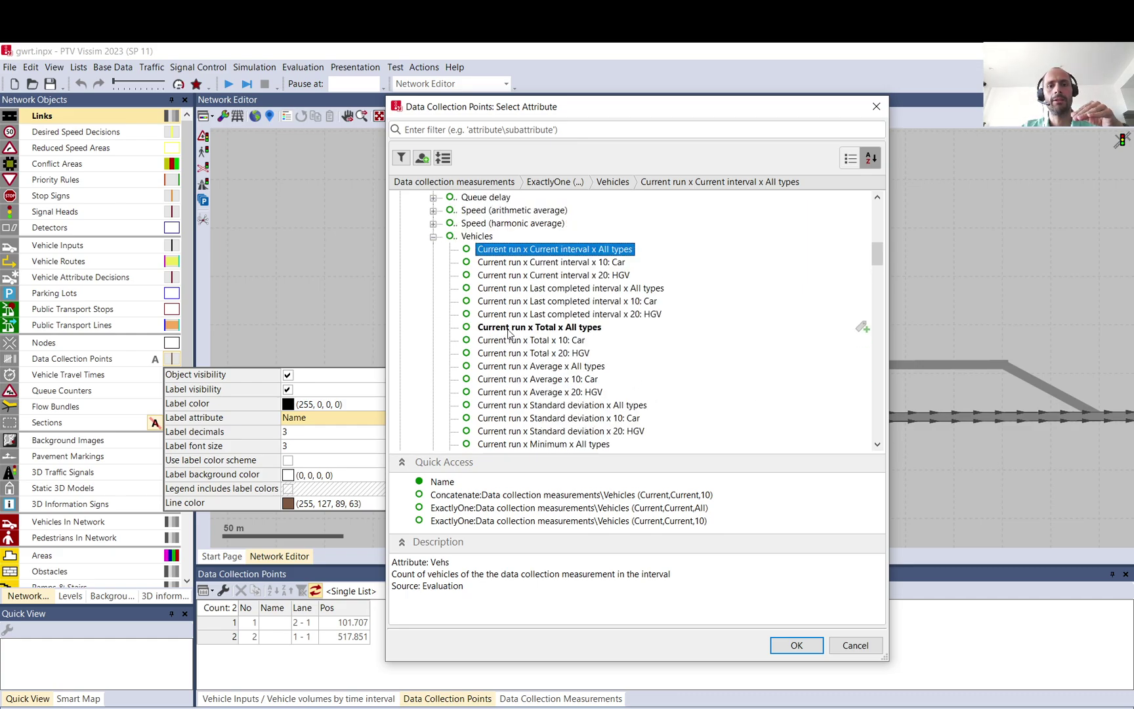
click(513, 276)
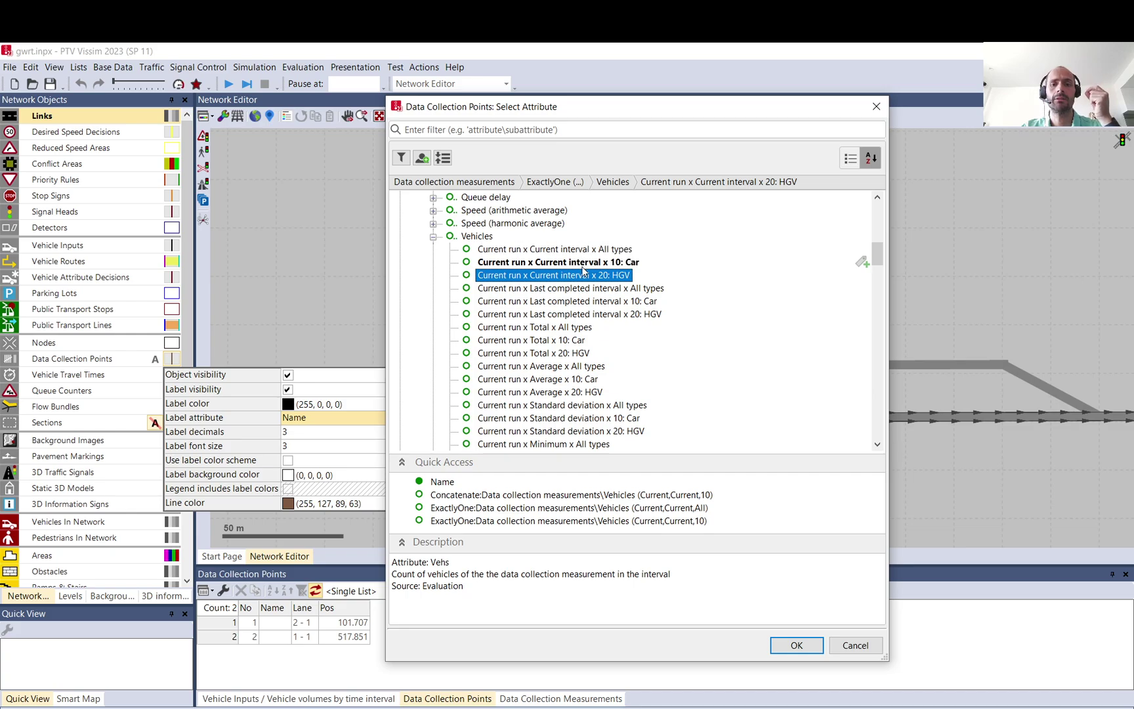
double_click(576, 274)
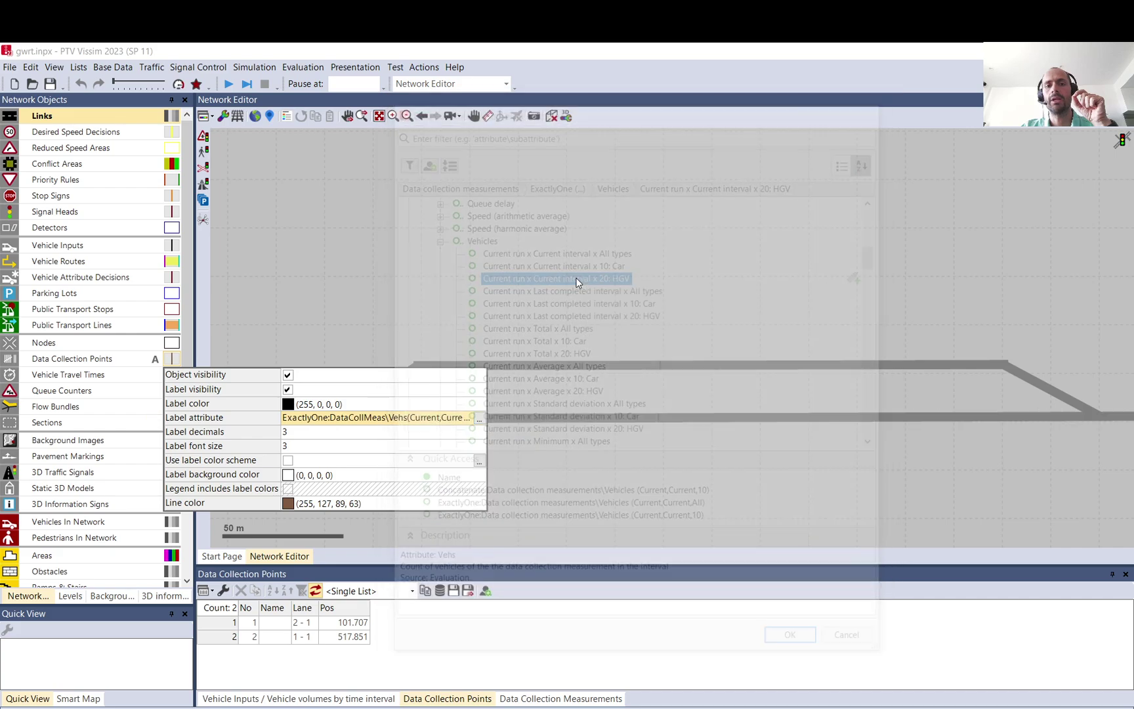
Close the graphic parameters, start continuous simulation and bring up the Vehicle Compositions list
click(548, 398)
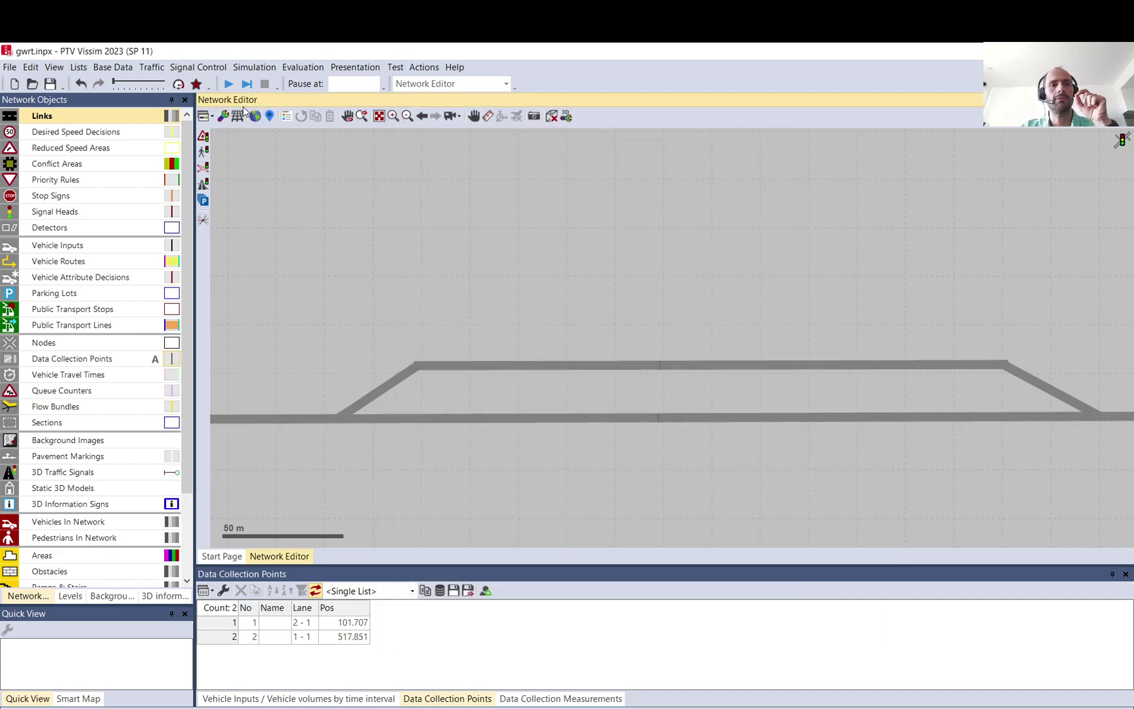
click(229, 83)
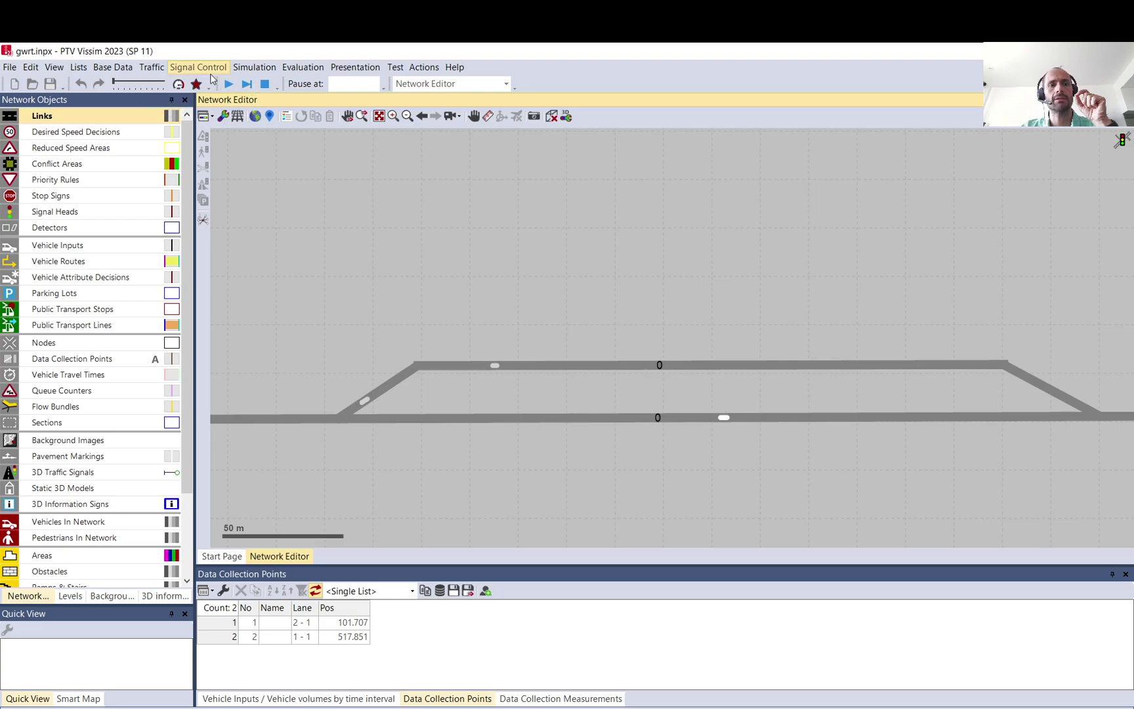
click(153, 66)
click(106, 84)
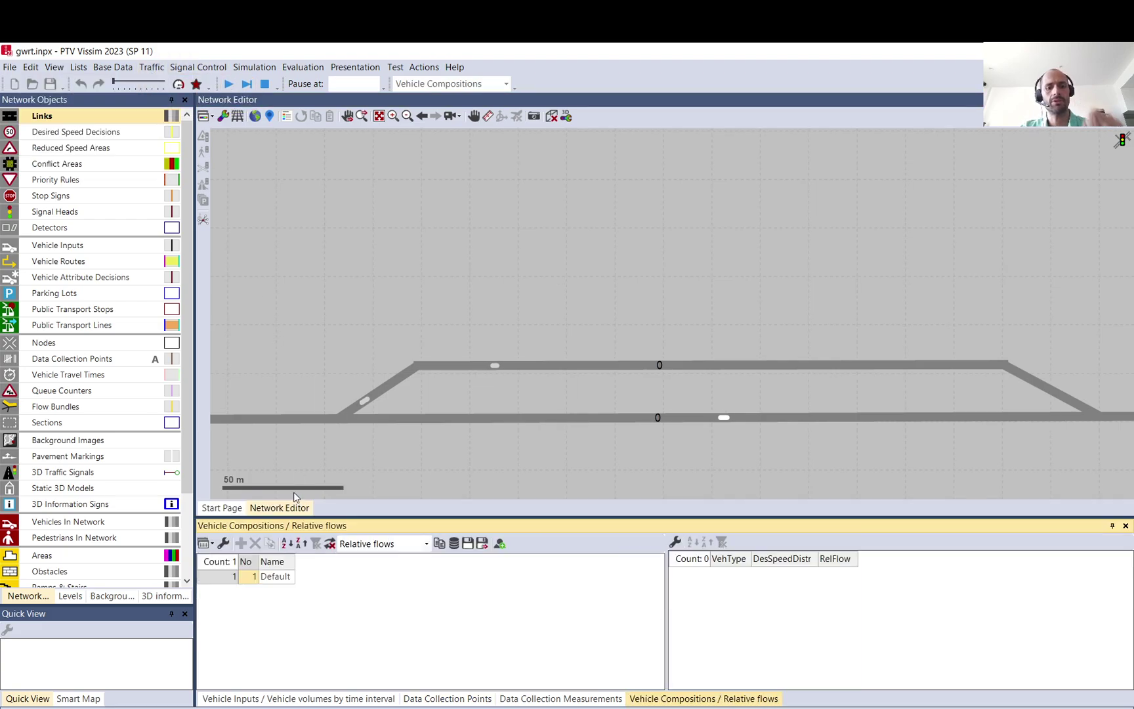
Show the Default composition's relative flows, Car 0.98 and HGV 0.02
click(228, 576)
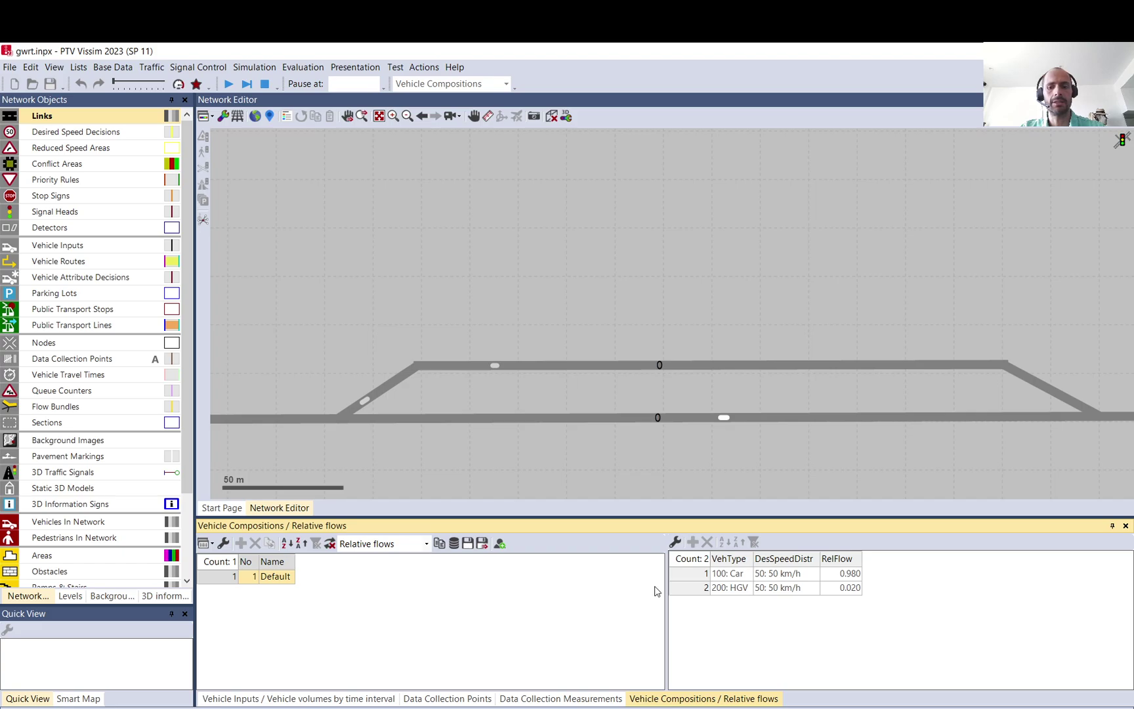
click(849, 588)
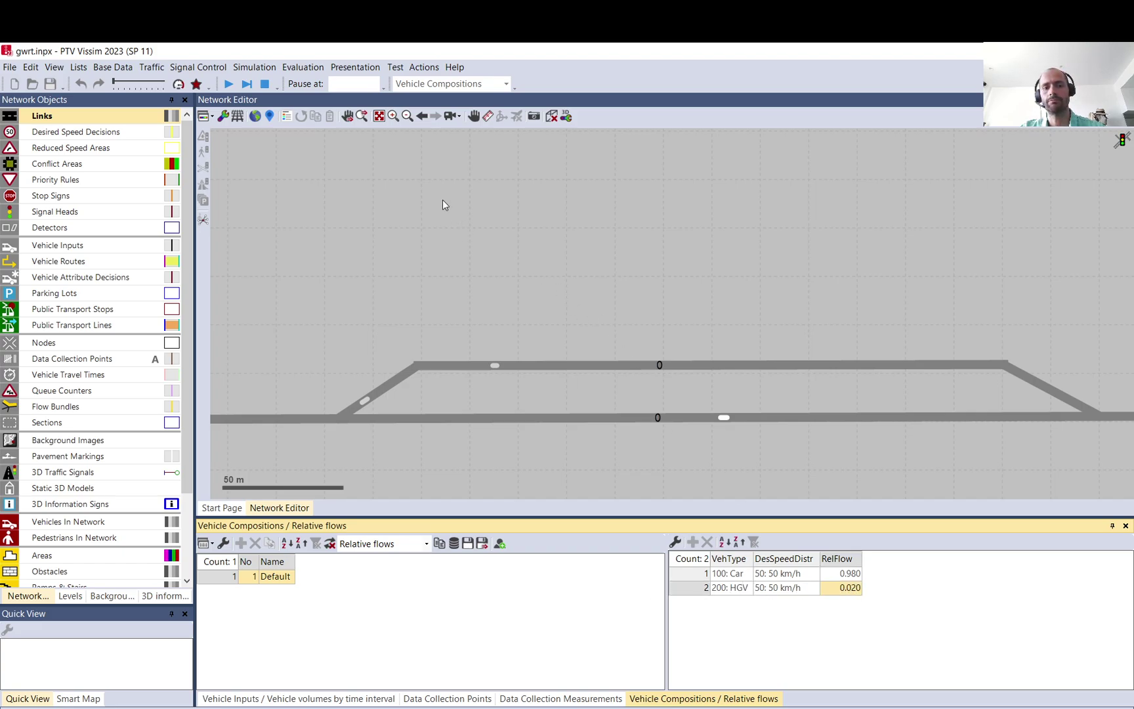
drag(532, 390, 711, 401)
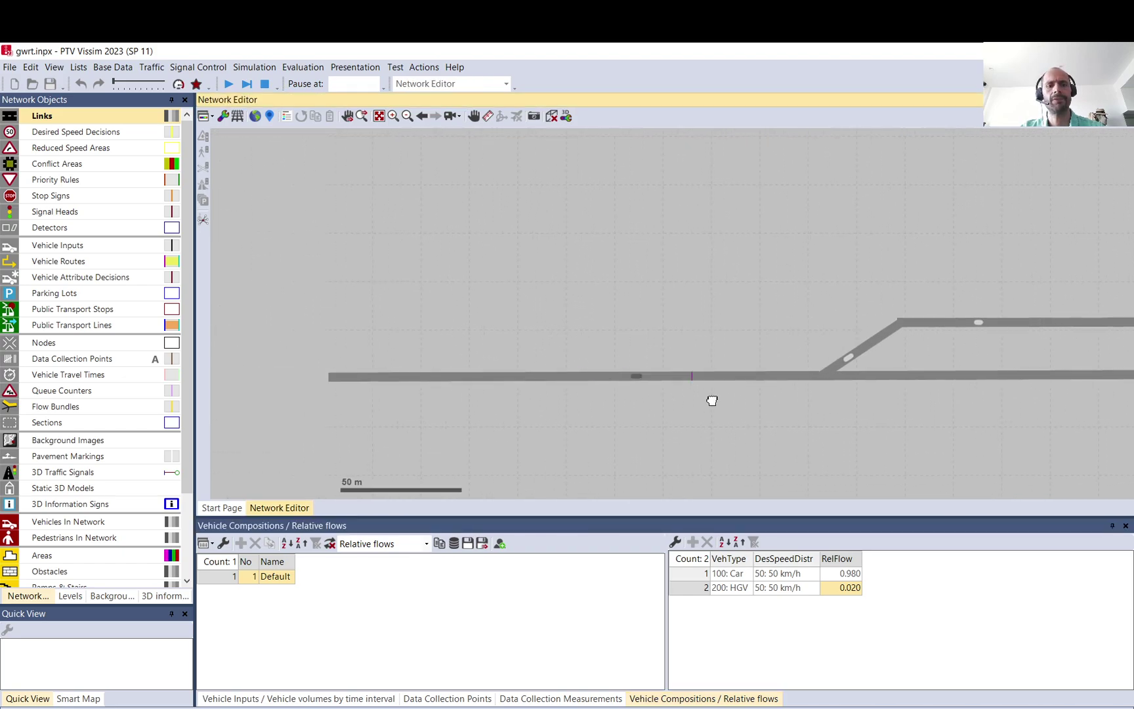
scroll(764, 395, down, 2)
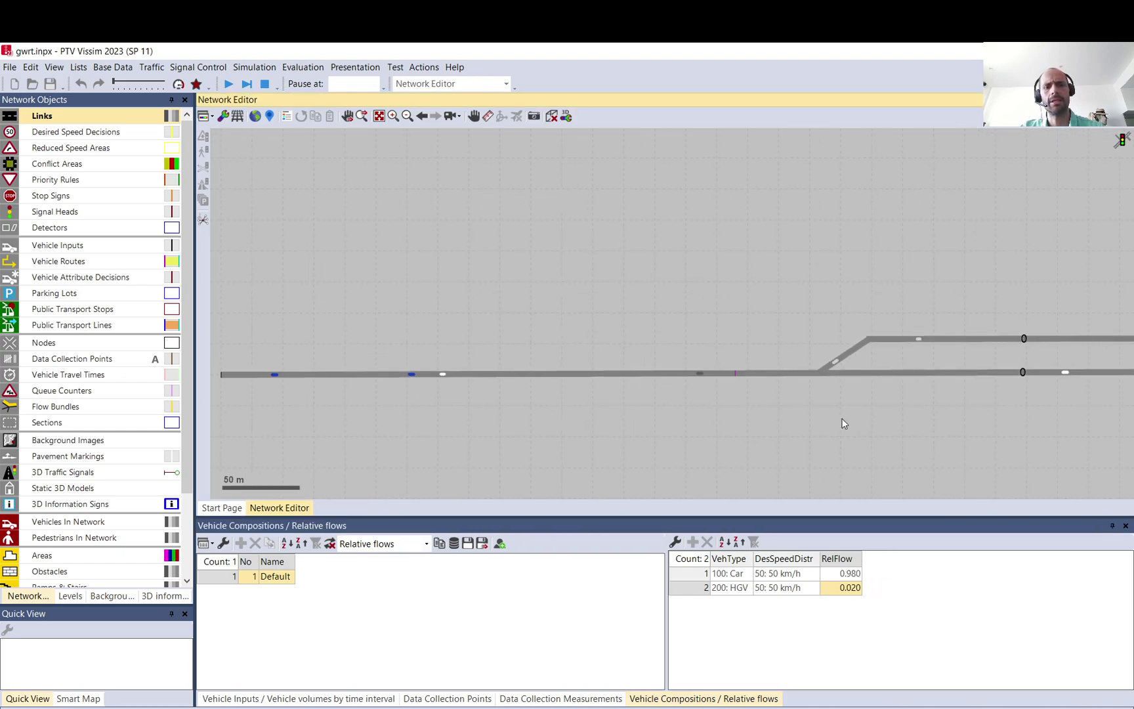
Step the simulation forward until a point counts an HGV, then stop it
key(F5)
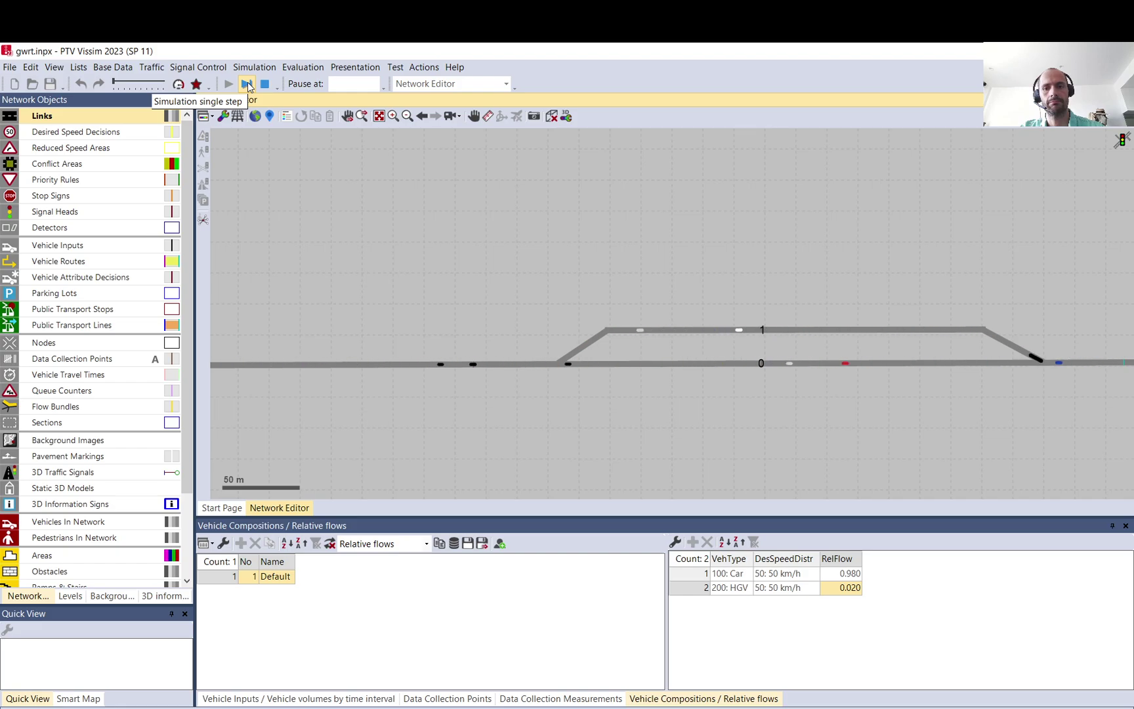
click(249, 86)
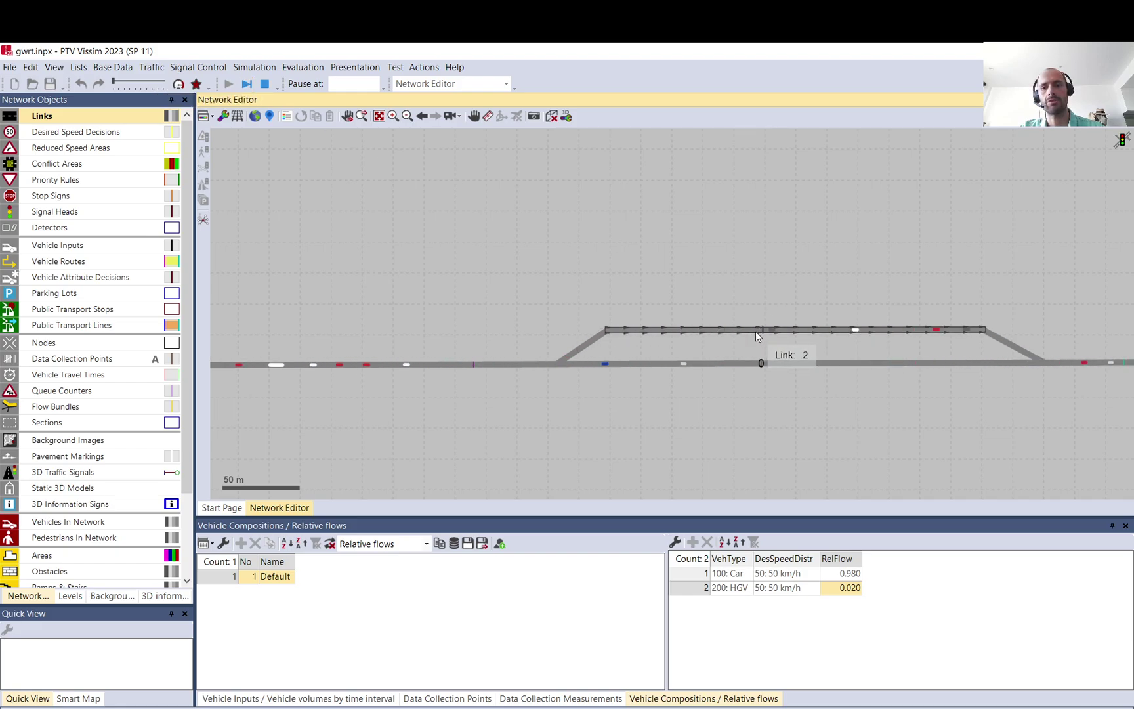
click(264, 83)
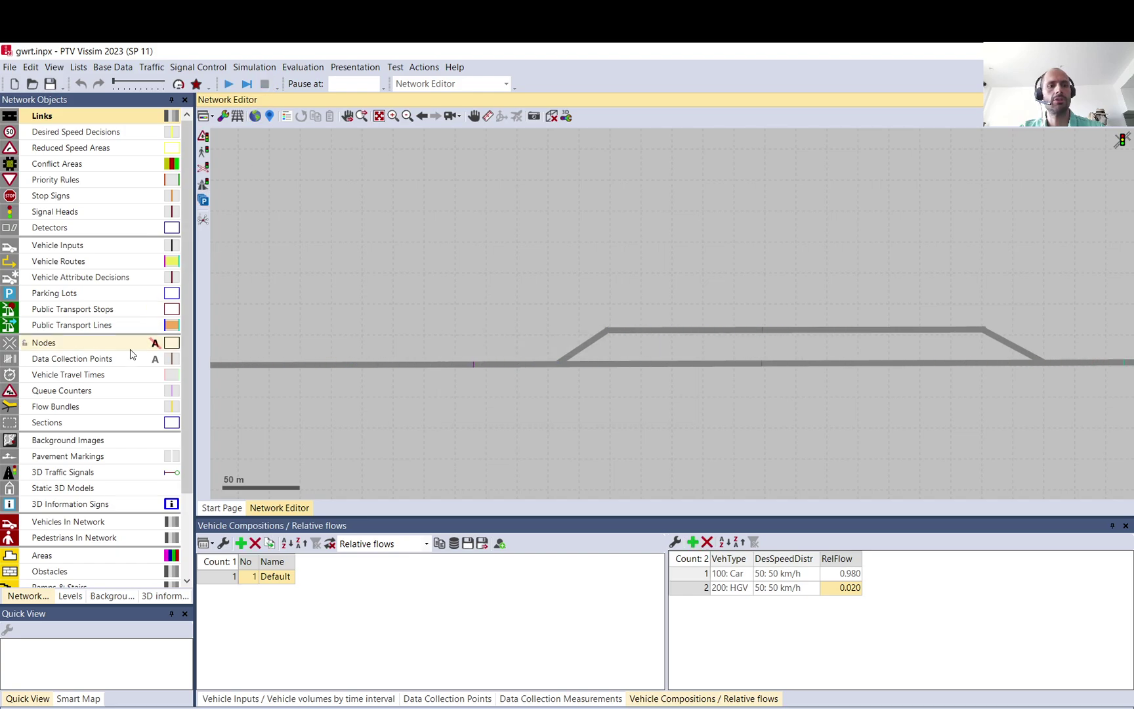
Set the data collection point label attribute to Current run x Current interval x 10: Car
click(171, 358)
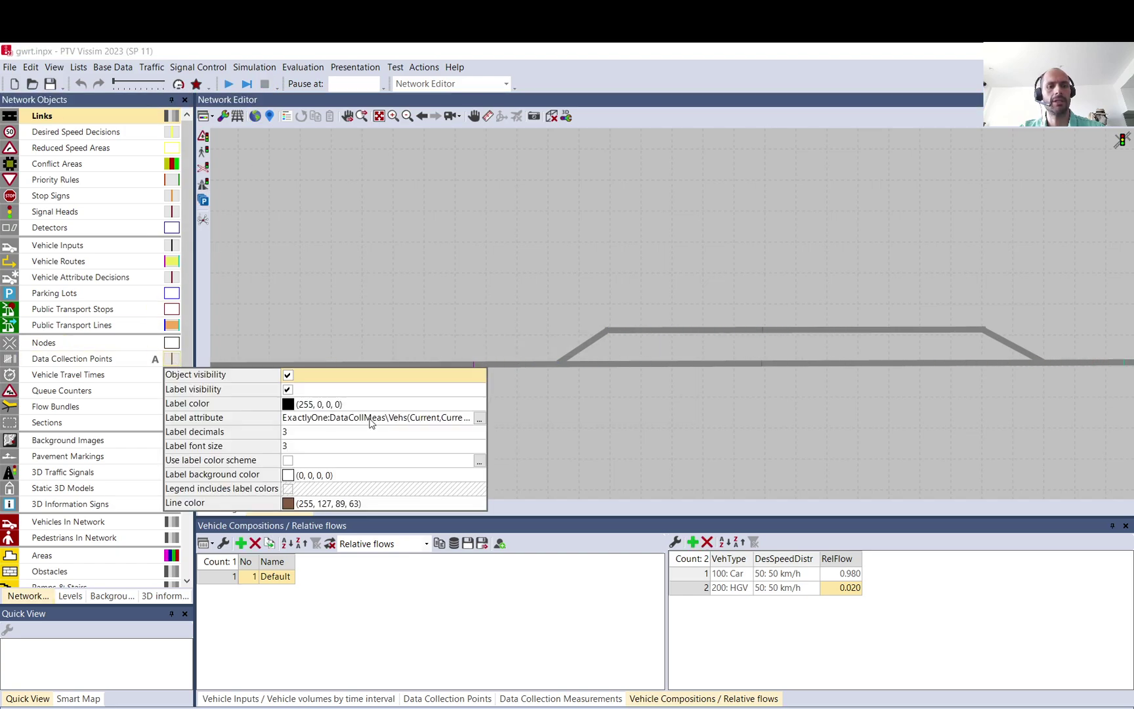
click(478, 417)
click(560, 340)
double_click(561, 340)
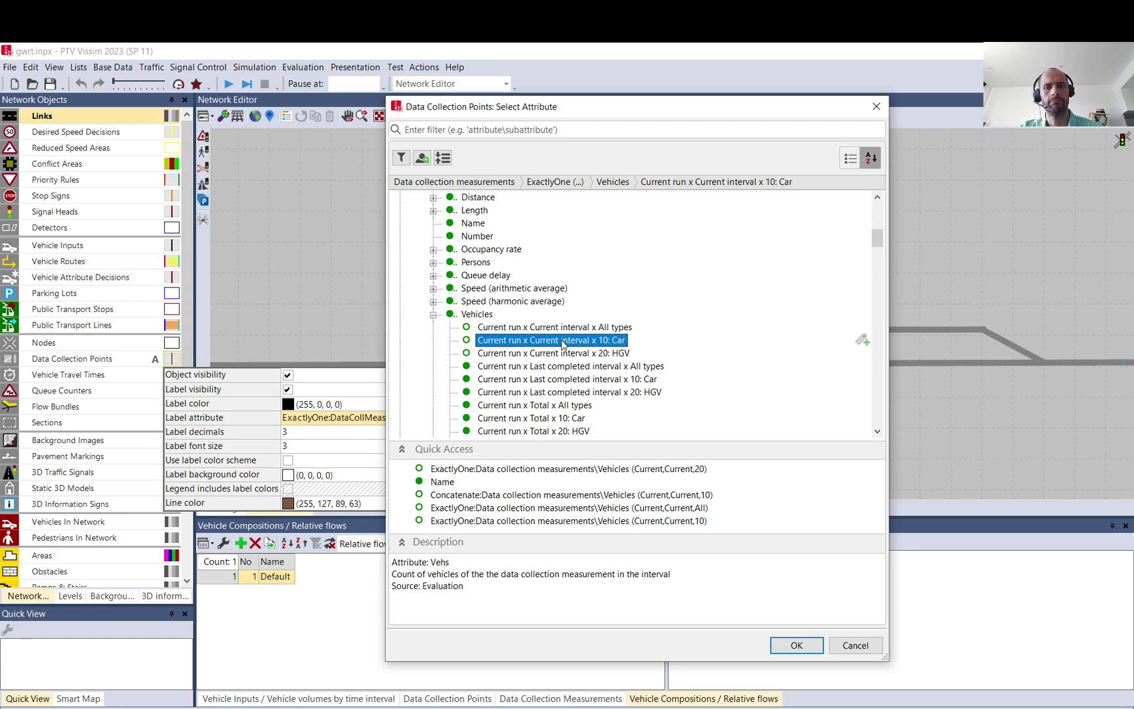
click(299, 216)
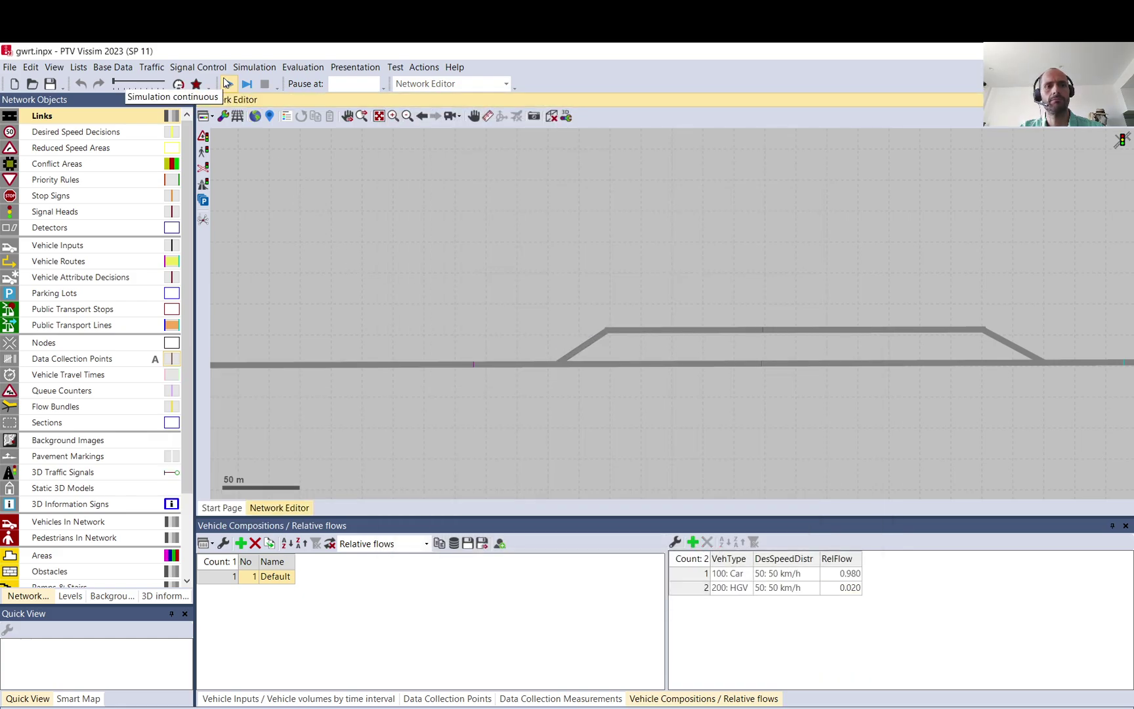
Start continuous simulation with car-count labels on both links
click(228, 84)
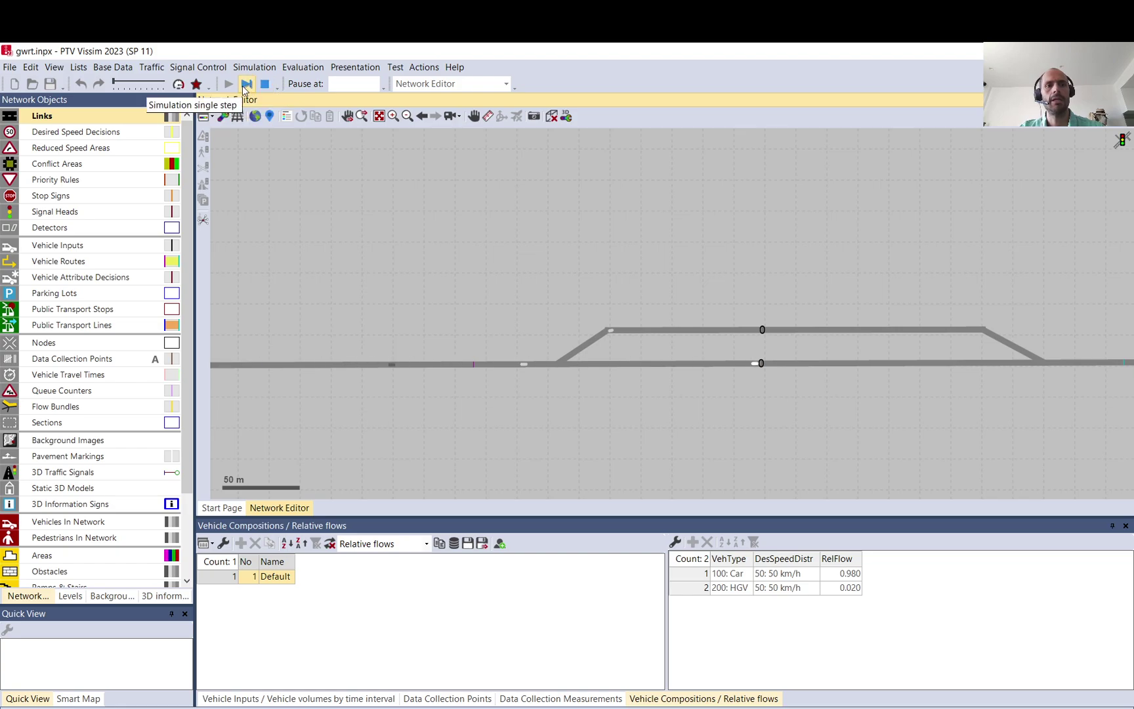
click(309, 70)
mouse_move(257, 153)
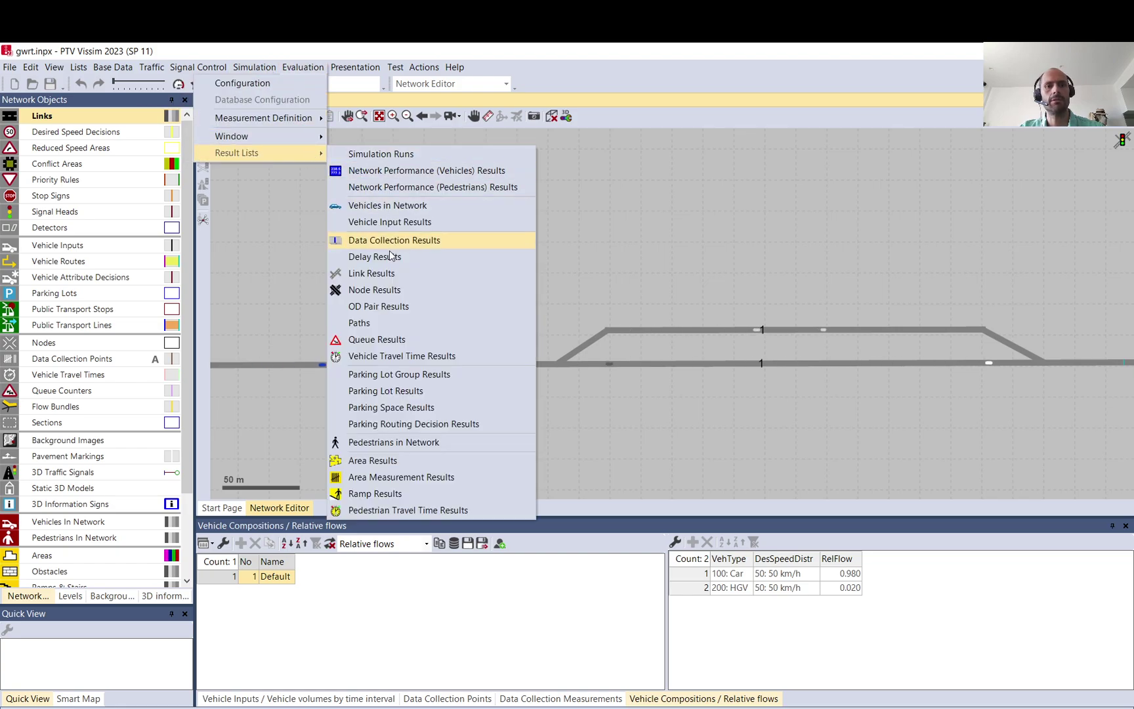
Show the Data Collection Results list filtered to SimRun equal 9 and select data collection point 1
click(390, 245)
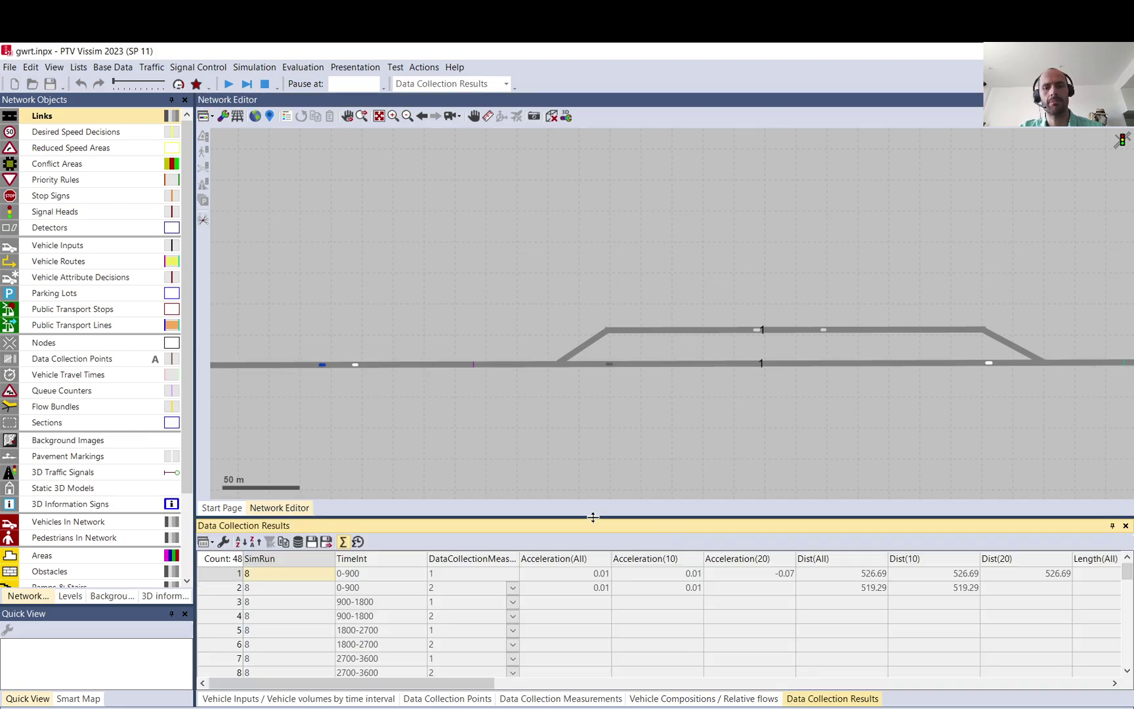
drag(606, 454, 606, 440)
click(327, 480)
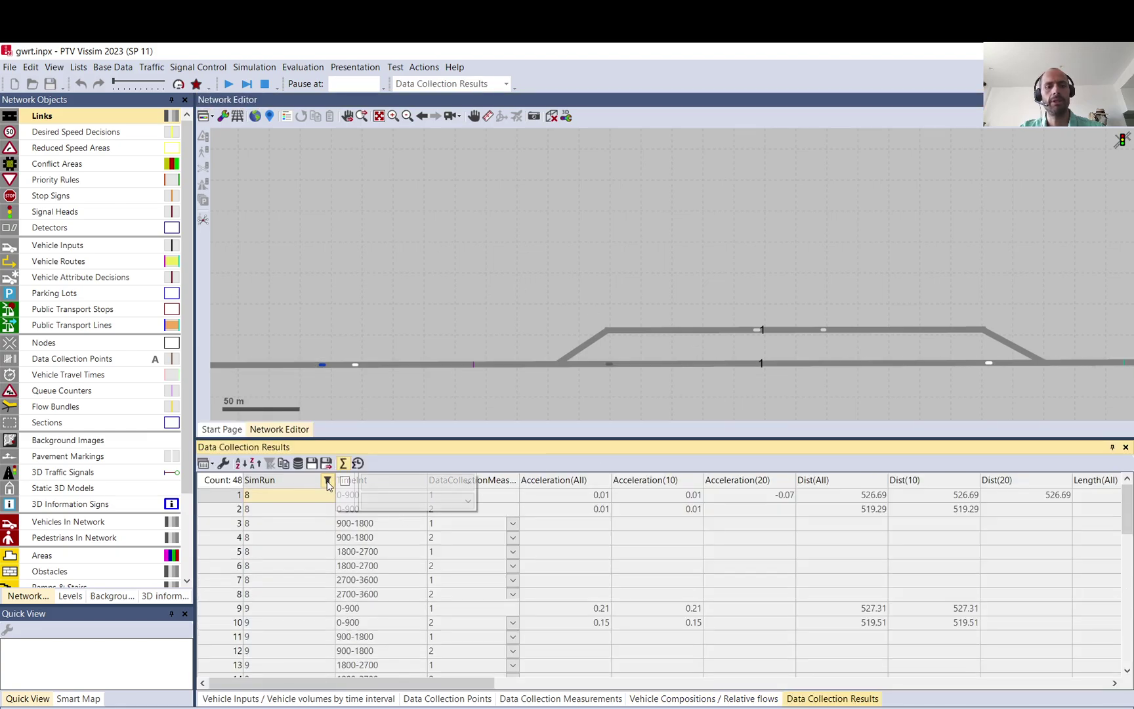
click(362, 499)
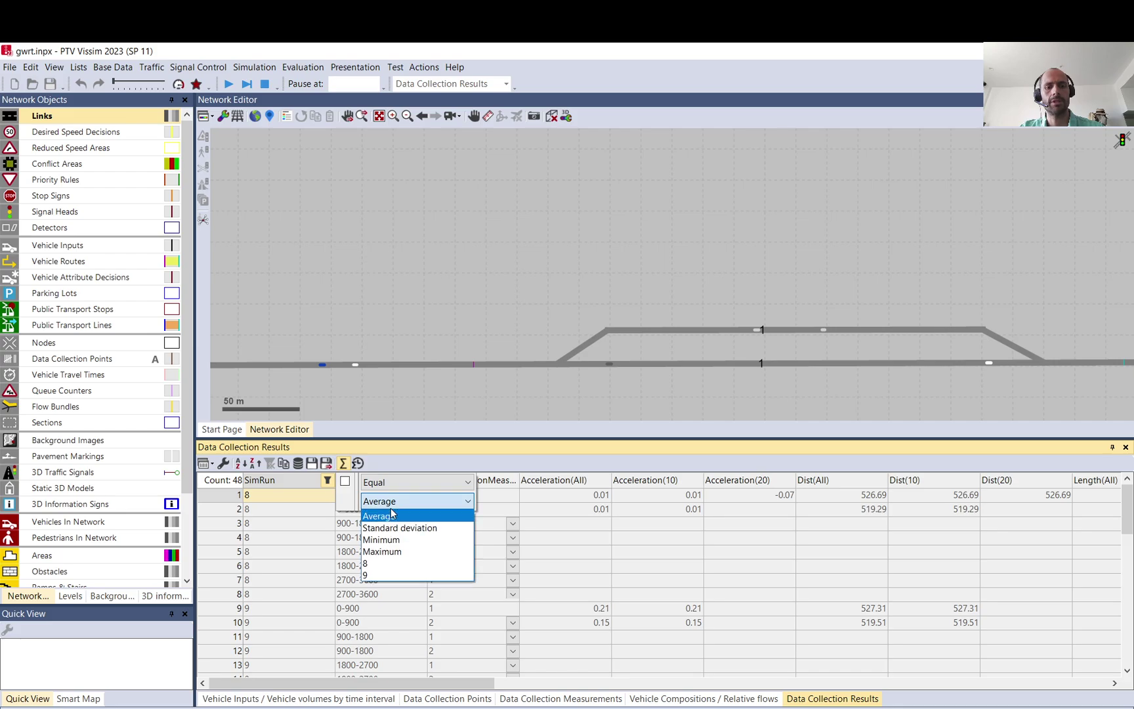
click(384, 576)
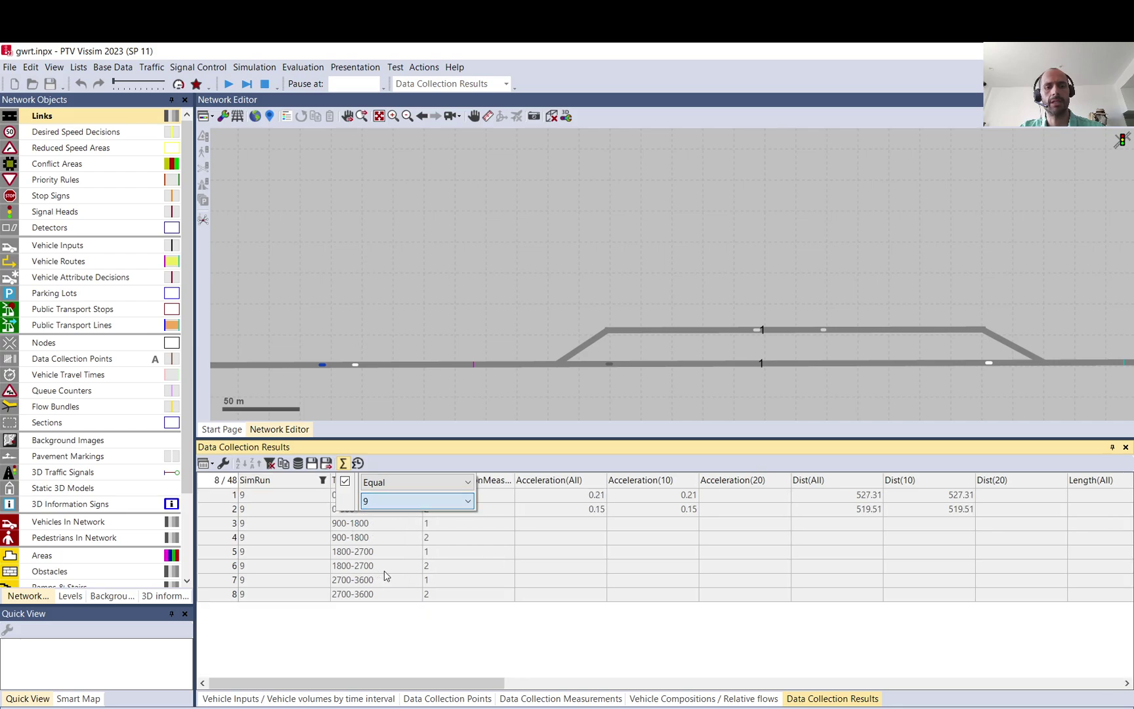
click(521, 410)
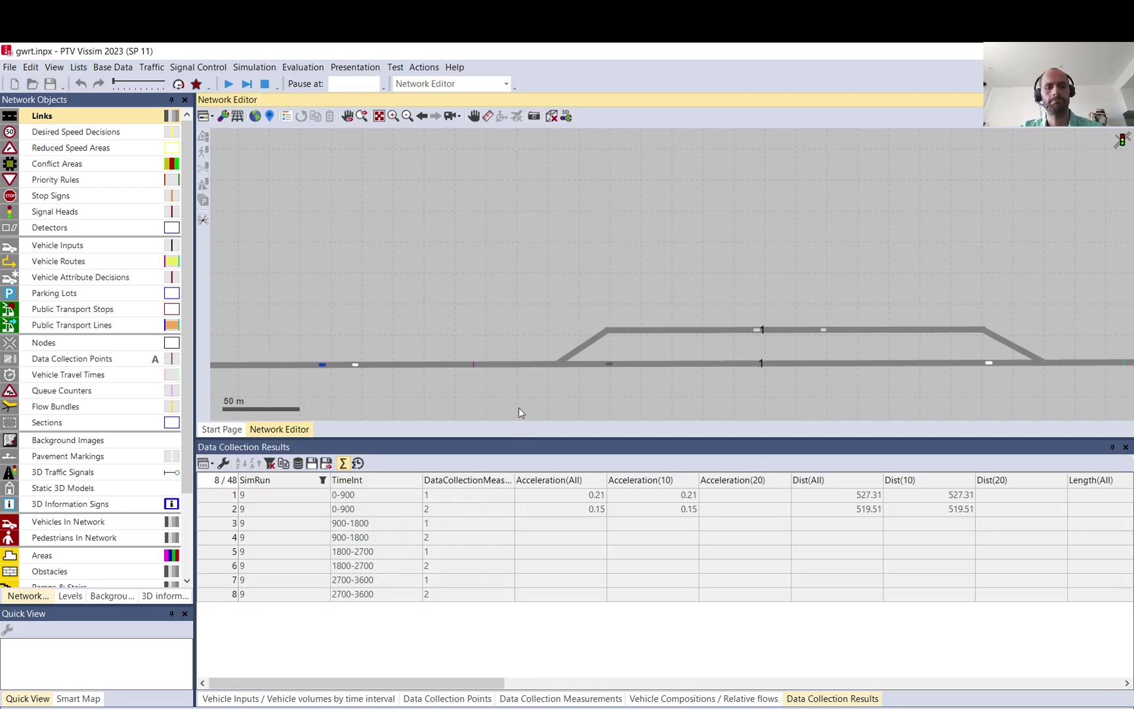
click(763, 330)
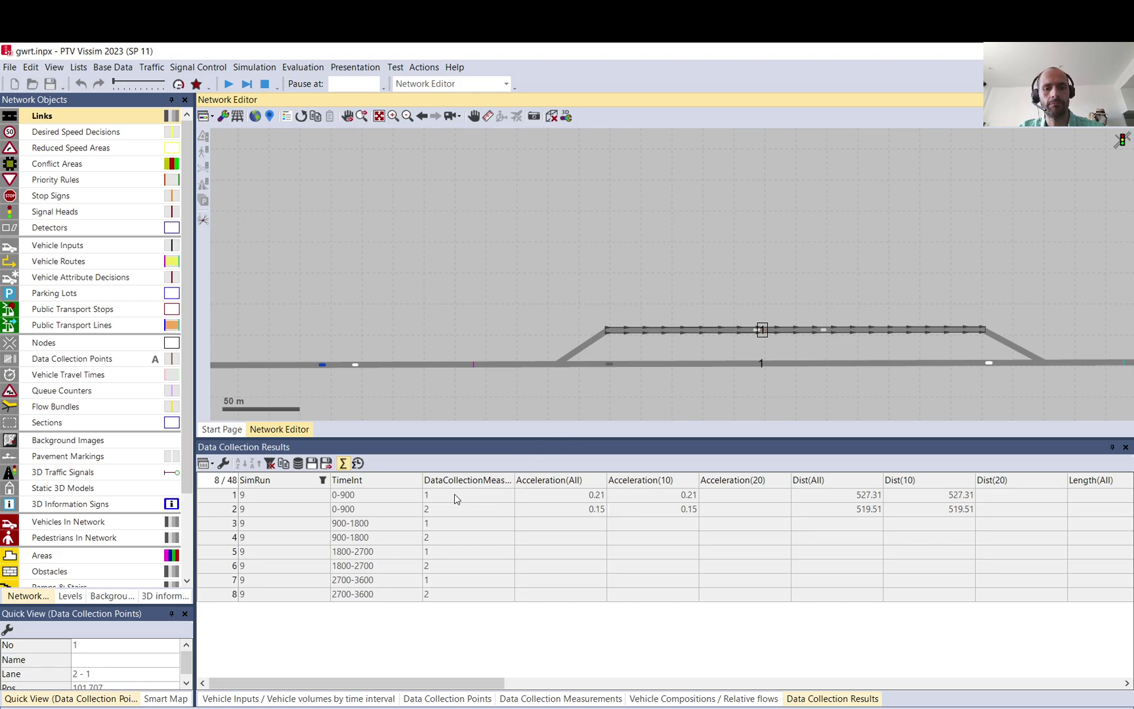
Remove the Acceleration–Length and Persons–Occupancy rate columns, leaving only the vehicle count columns
click(223, 464)
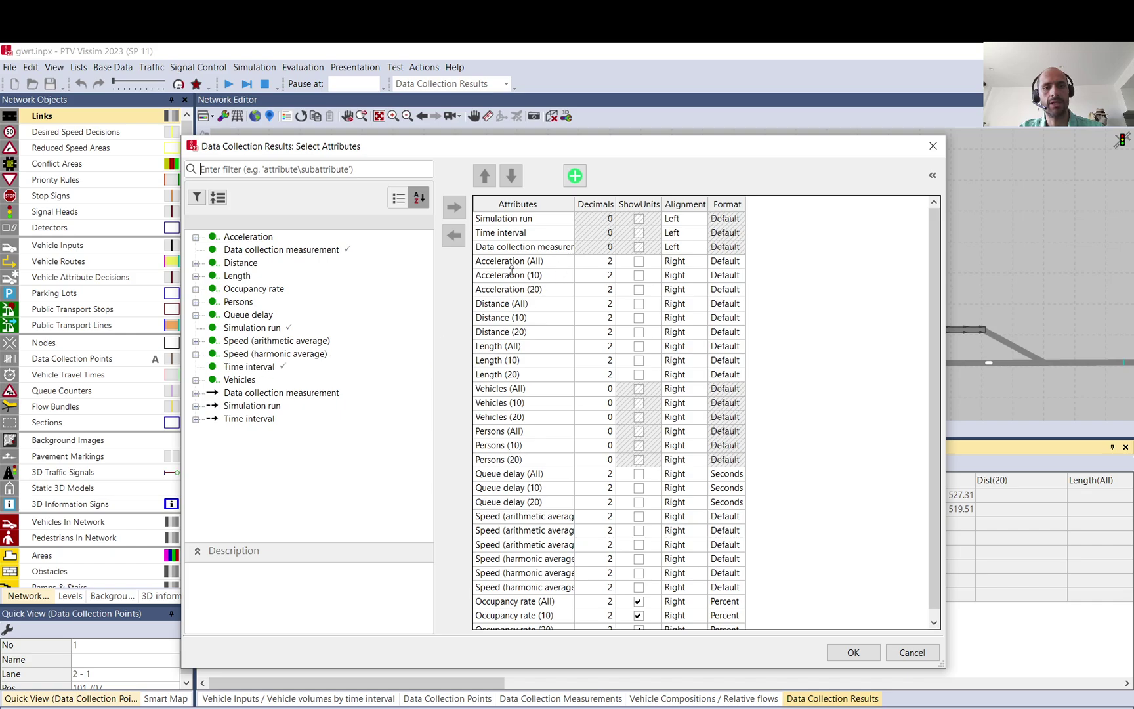
drag(510, 265, 510, 381)
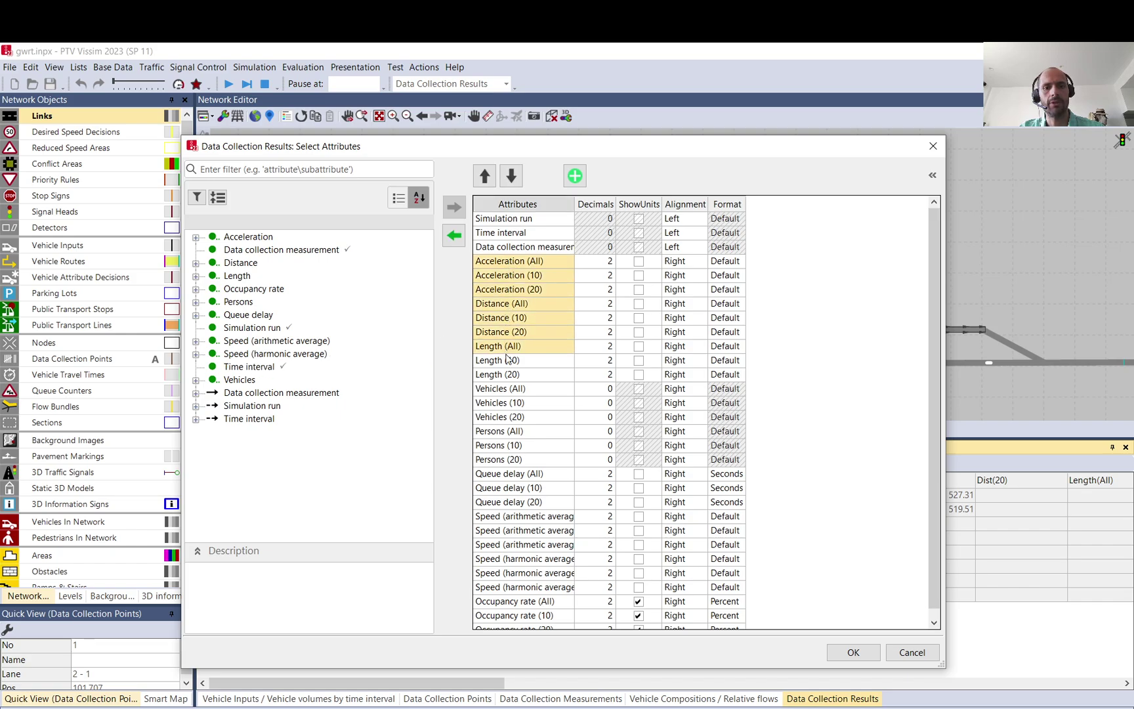
click(454, 235)
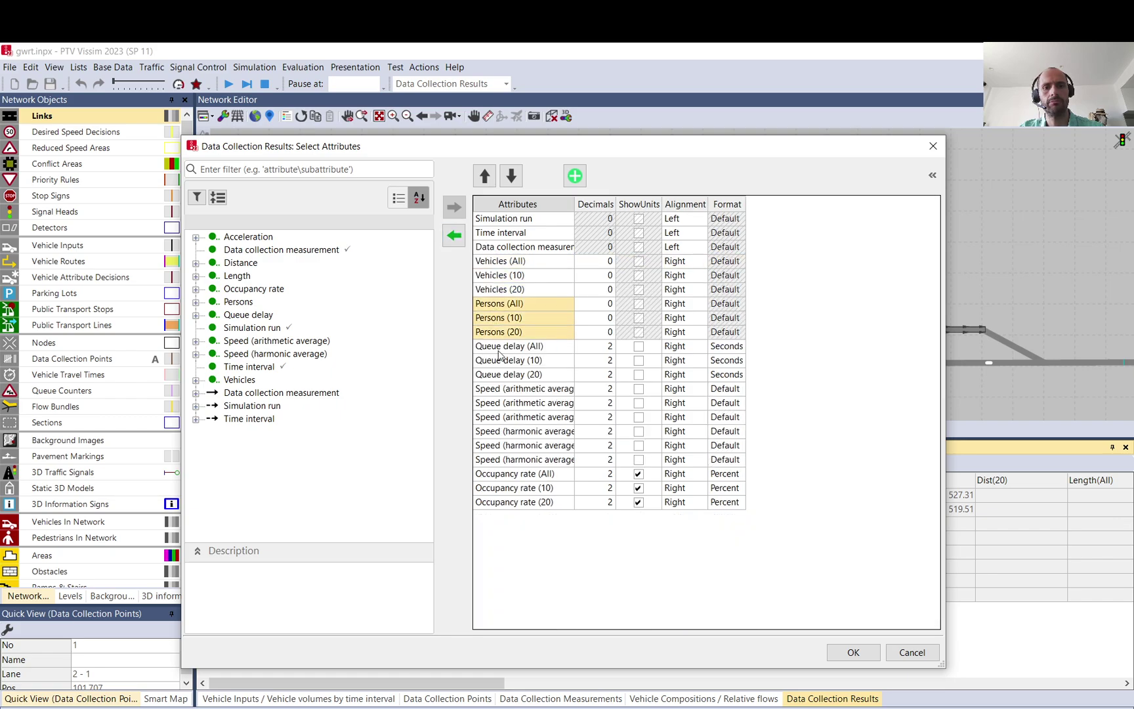
drag(497, 305, 530, 511)
click(454, 236)
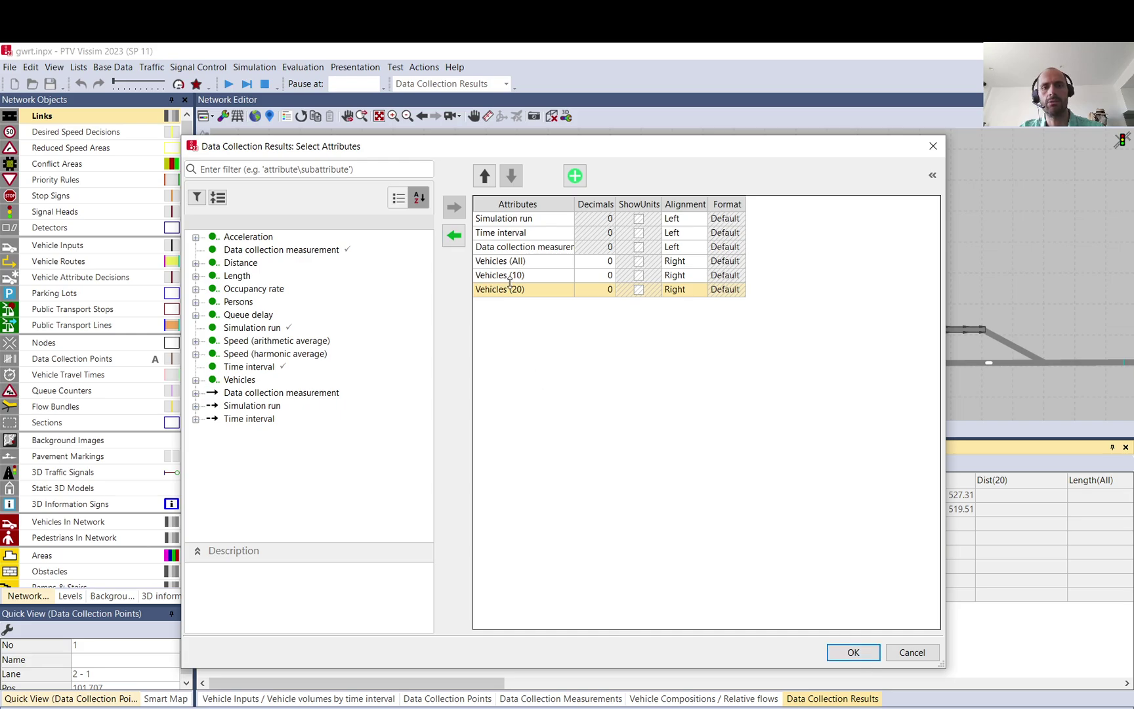
Confirm the reduced result columns and look up the Vehicle Classes and Vehicle Types lists from Base Data
click(874, 651)
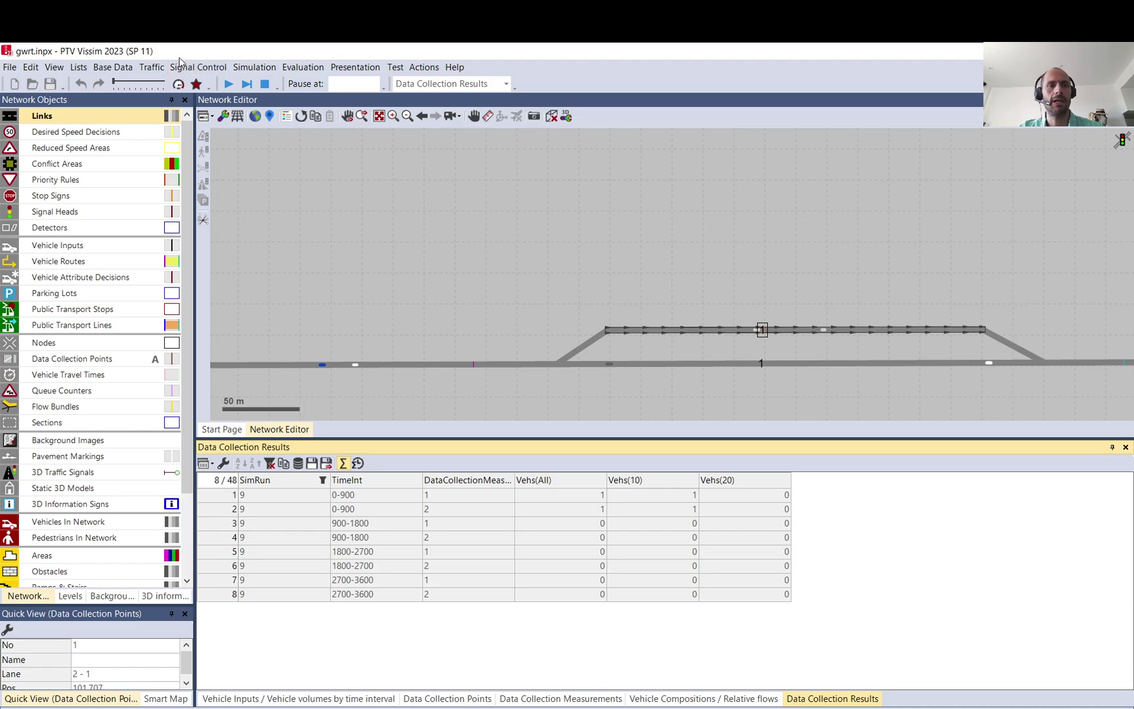
click(113, 67)
click(53, 220)
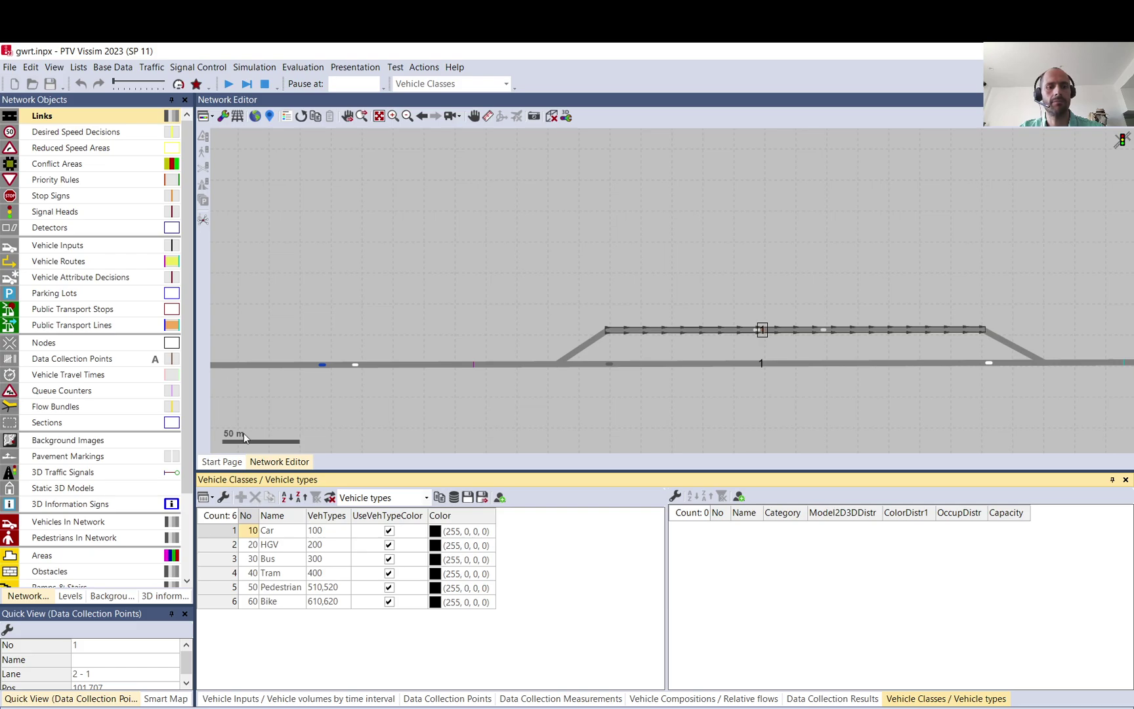
click(113, 67)
click(64, 206)
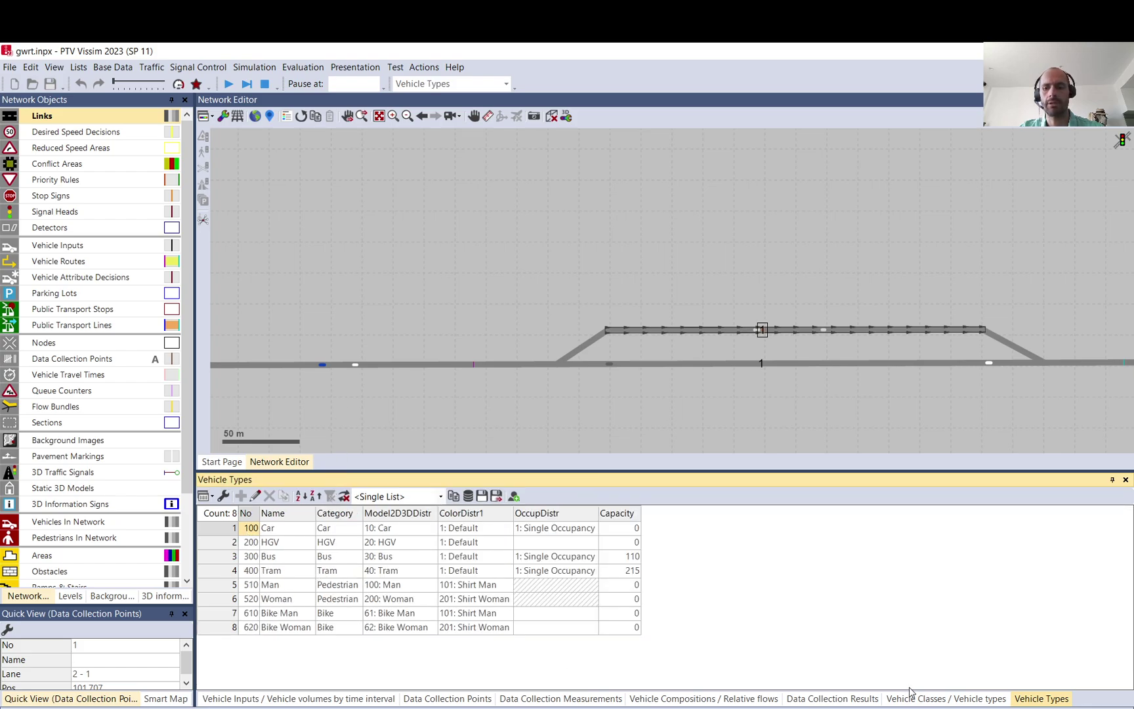
Check the Car class row in Vehicle Classes, then return to the Data Collection Results list
click(945, 698)
click(226, 530)
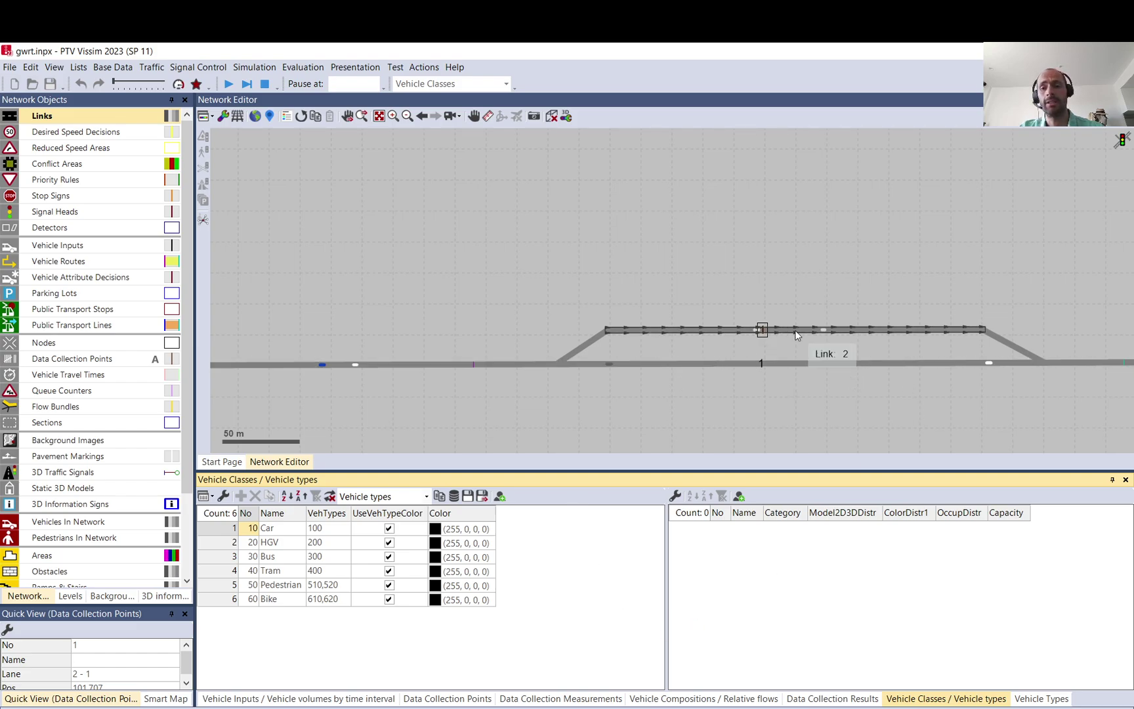
scroll(776, 345, up, 3)
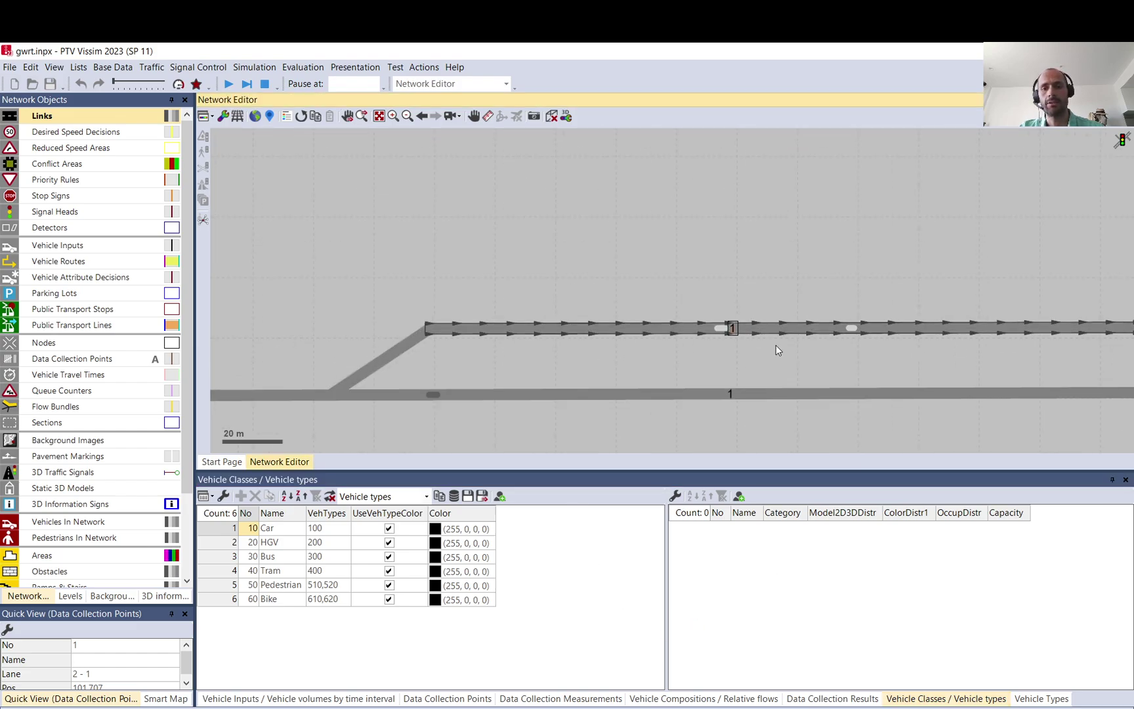
click(837, 699)
mouse_move(561, 512)
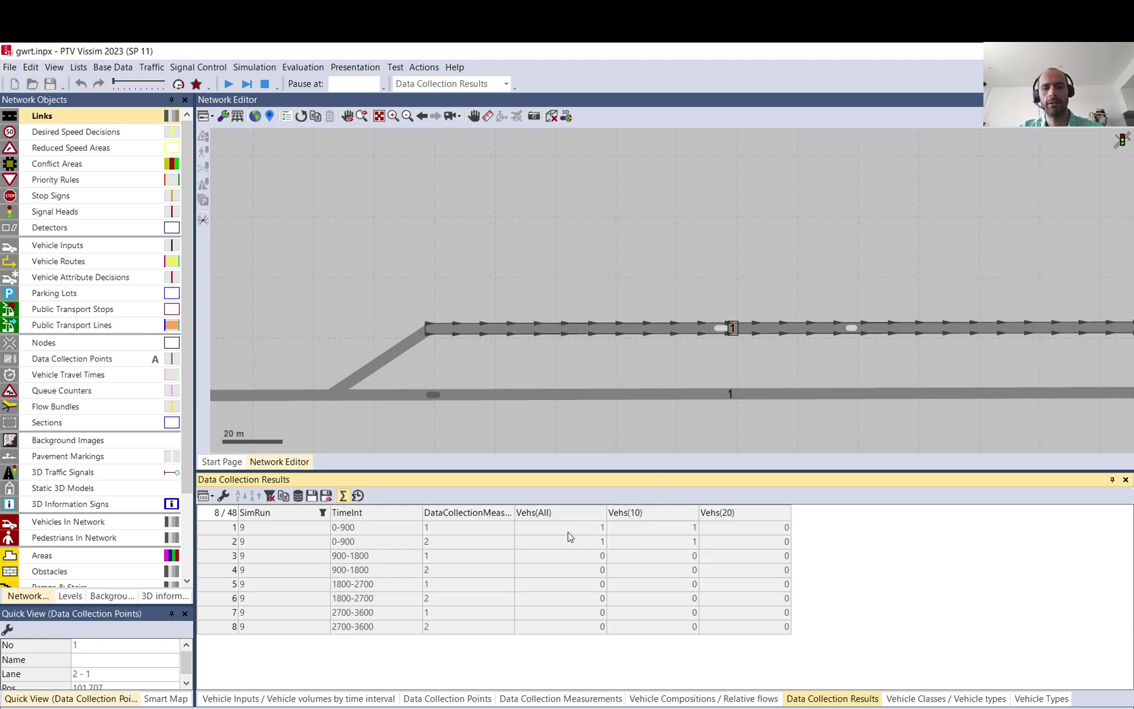
Select row 1's Vehs cells and run the simulation continuously so label and list counts climb
drag(568, 531, 708, 530)
click(229, 83)
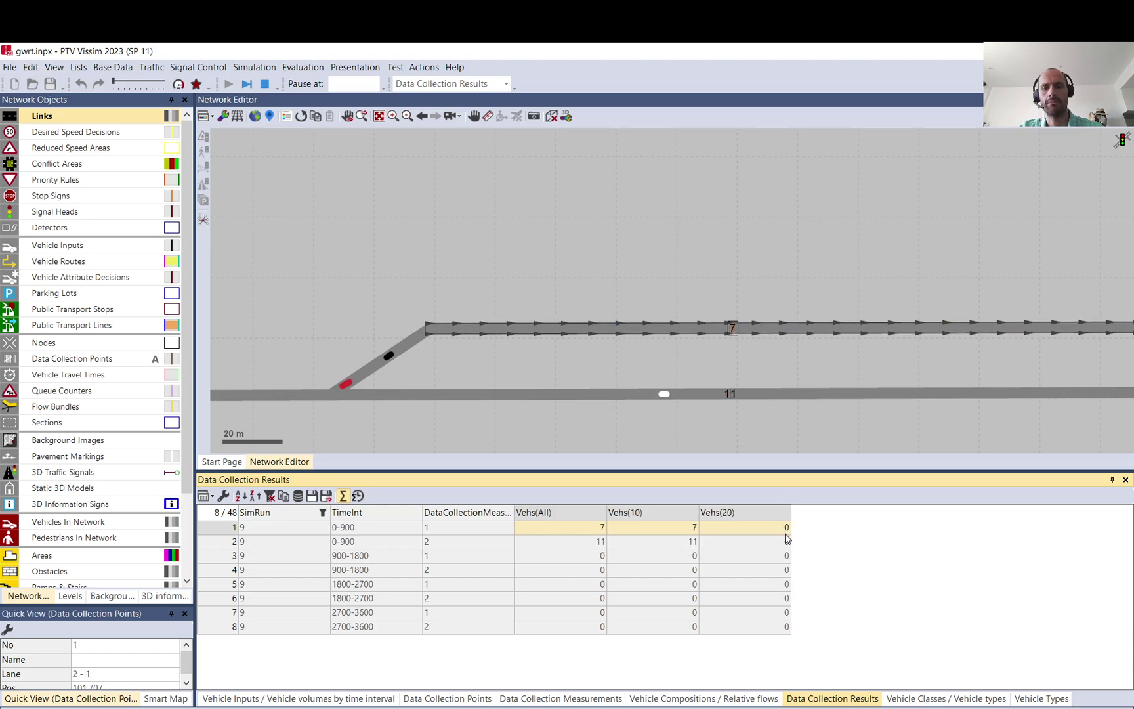
click(643, 243)
scroll(635, 296, down, 2)
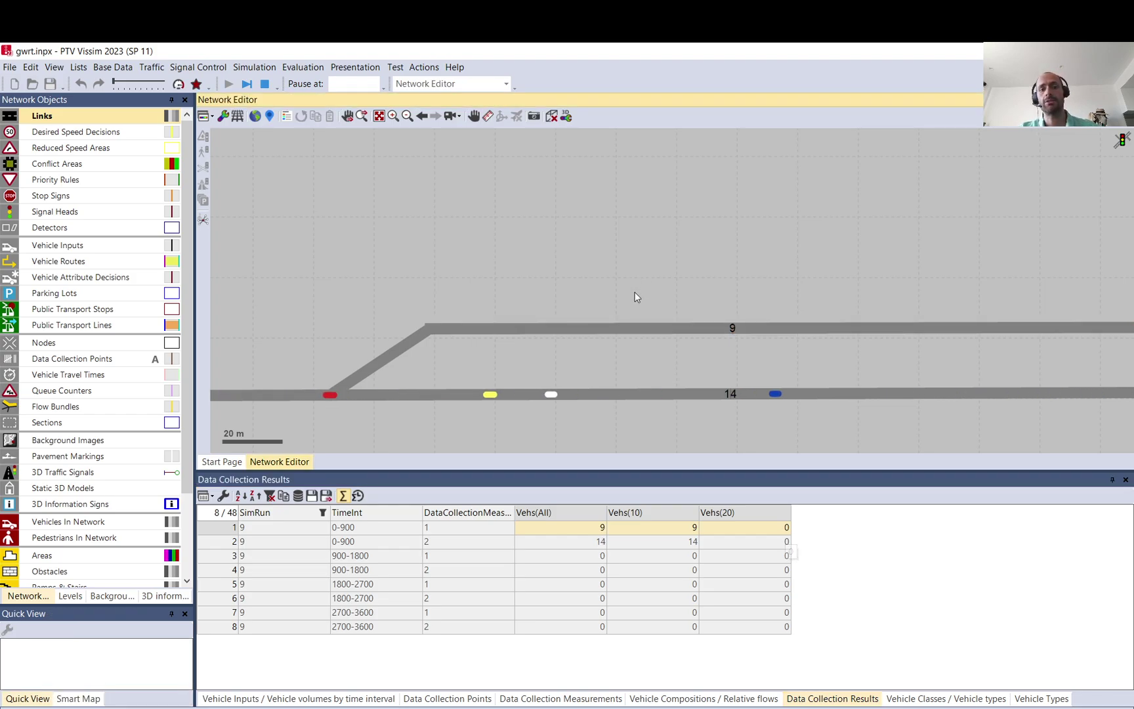
scroll(699, 346, down, 1)
scroll(697, 341, down, 1)
scroll(689, 346, up, 1)
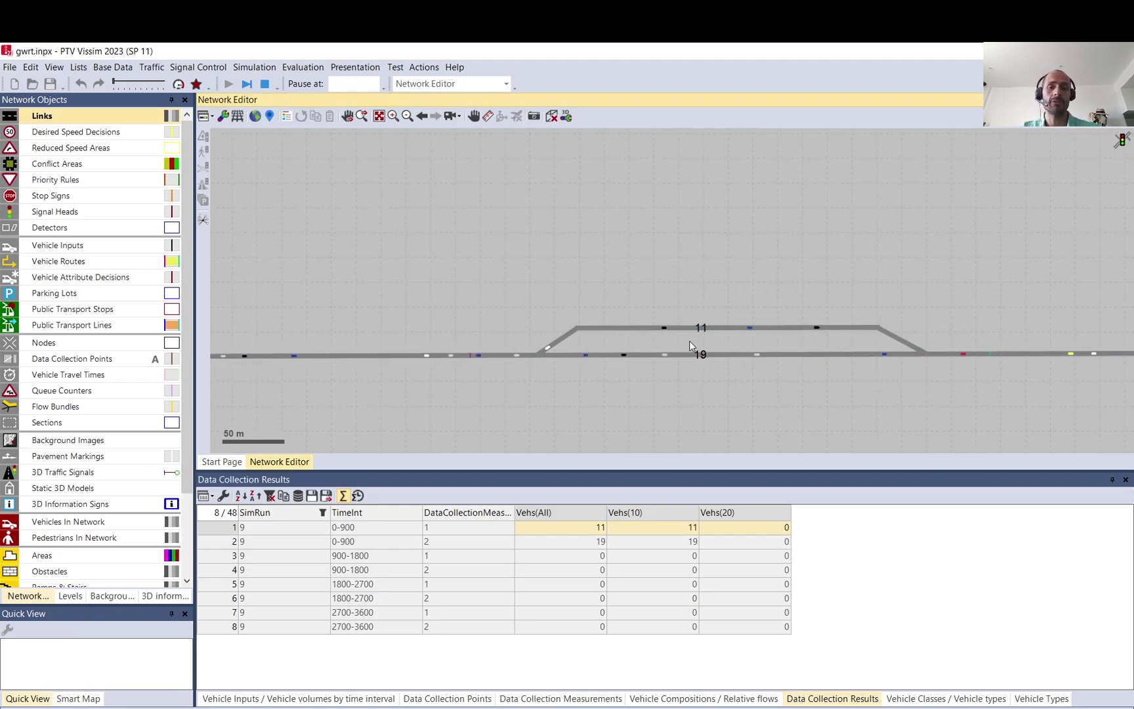